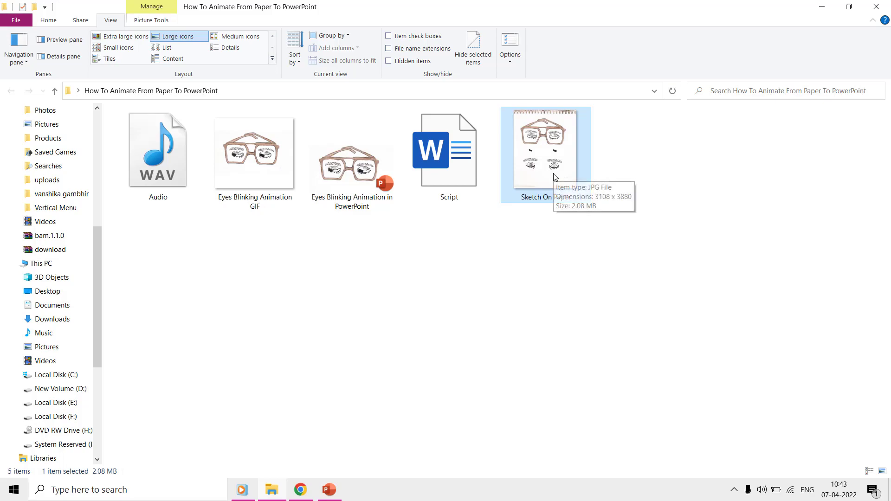
Step: View the Sketch On Paper image in Photos, then the Blinking reference shot in Chrome
{"action": "double_click", "coordinate": [553, 176]}
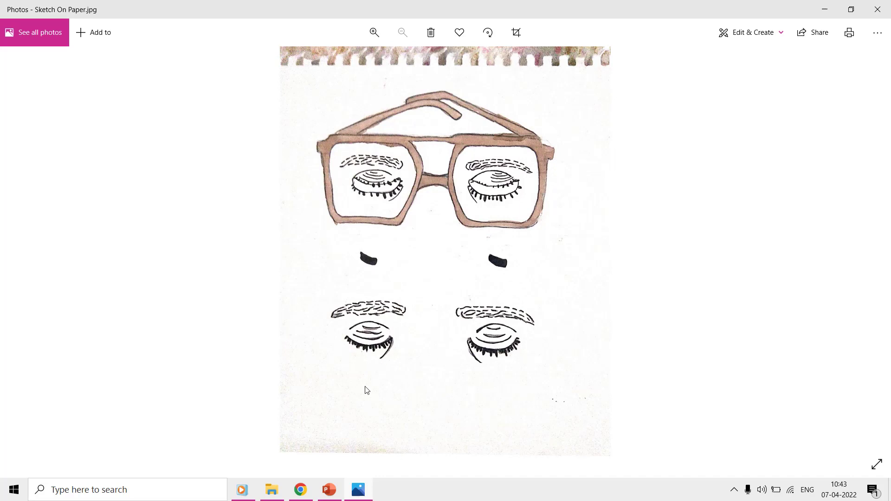
{"action": "left_click", "coordinate": [301, 491]}
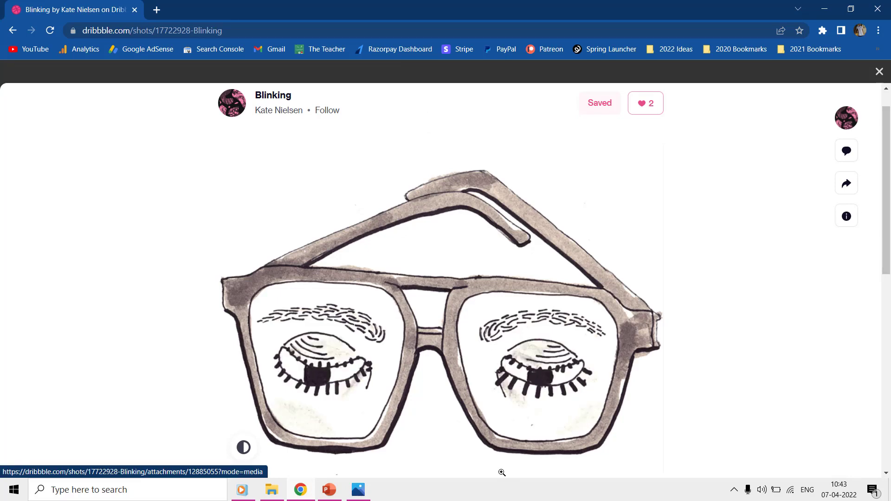
{"action": "left_click", "coordinate": [272, 490]}
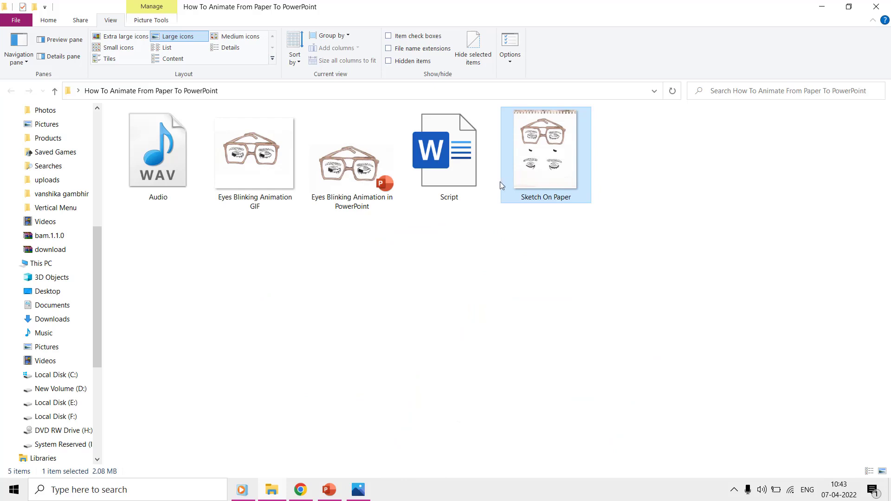
{"action": "double_click", "coordinate": [527, 175]}
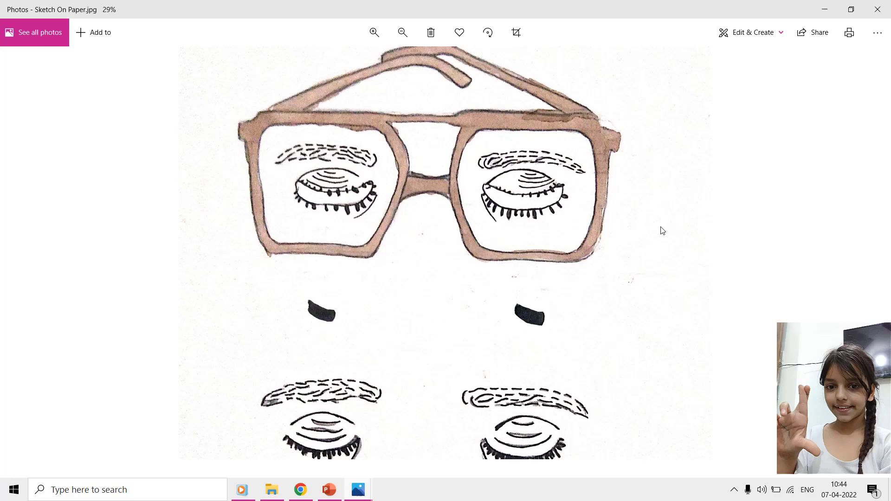
{"action": "scroll", "coordinate": [662, 231], "scroll_direction": "down", "scroll_amount": 1}
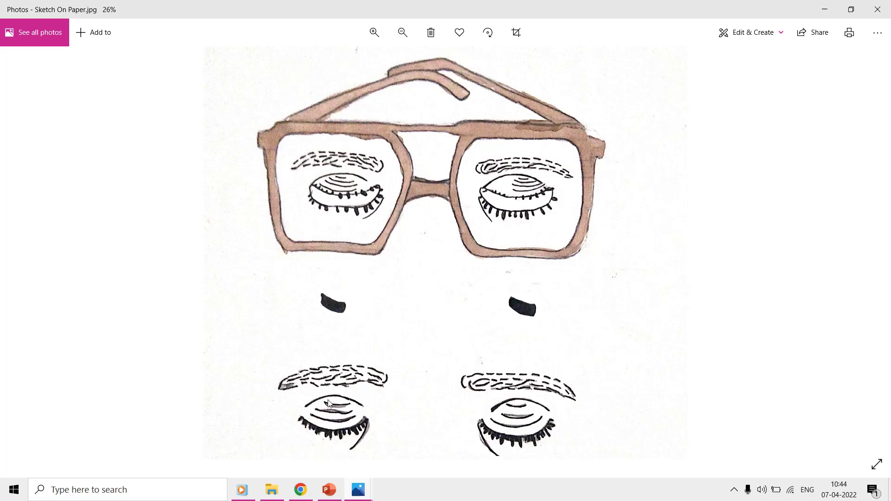
{"action": "left_click", "coordinate": [879, 10]}
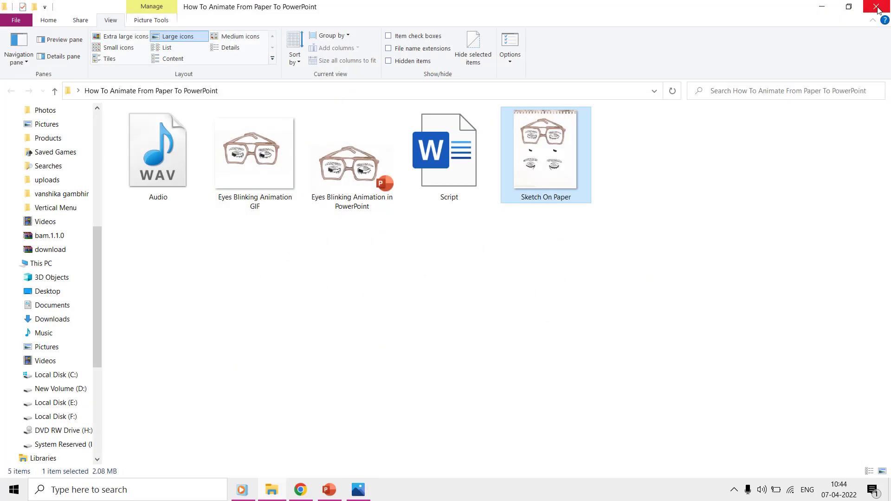
Step: Create a new blank presentation whose first slide uses the Blank layout
{"action": "left_click", "coordinate": [332, 488]}
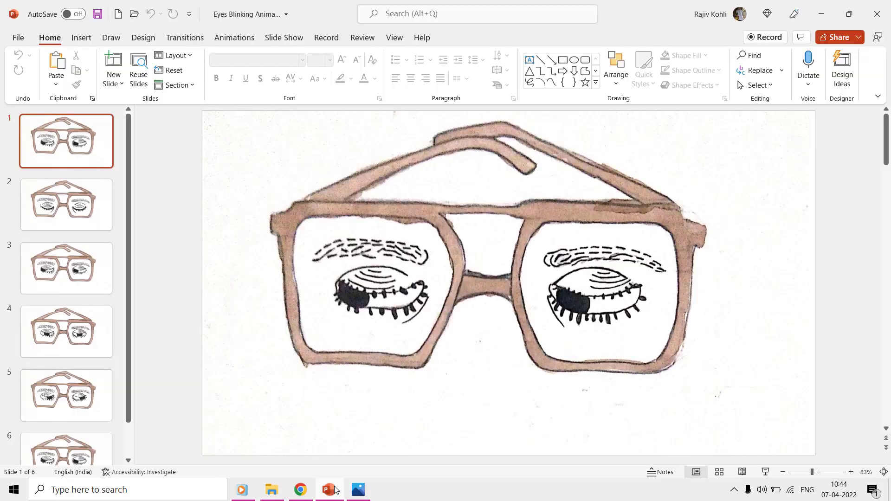
{"action": "left_click", "coordinate": [18, 38]}
{"action": "left_click", "coordinate": [14, 90]}
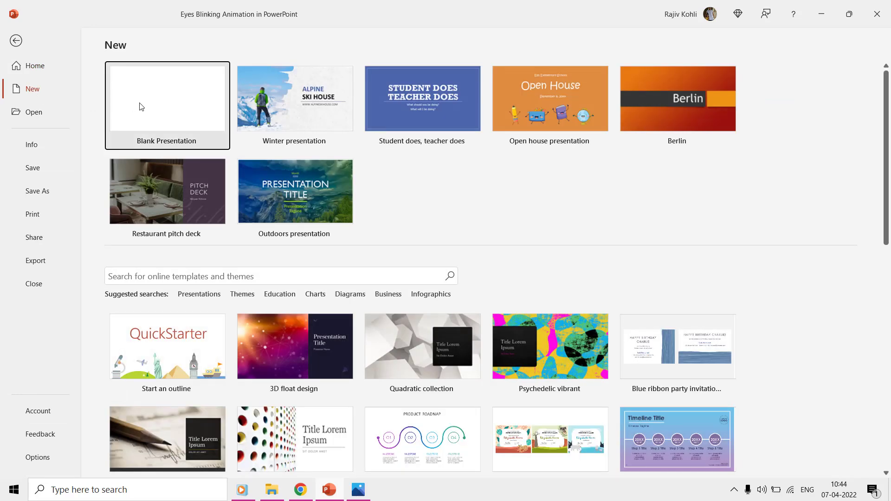
{"action": "left_click", "coordinate": [141, 106]}
{"action": "left_click", "coordinate": [175, 55]}
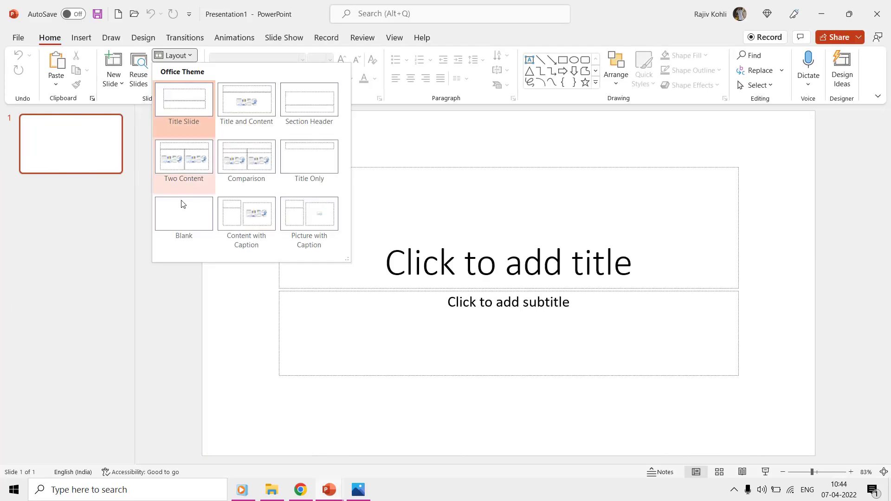
{"action": "left_click", "coordinate": [182, 204]}
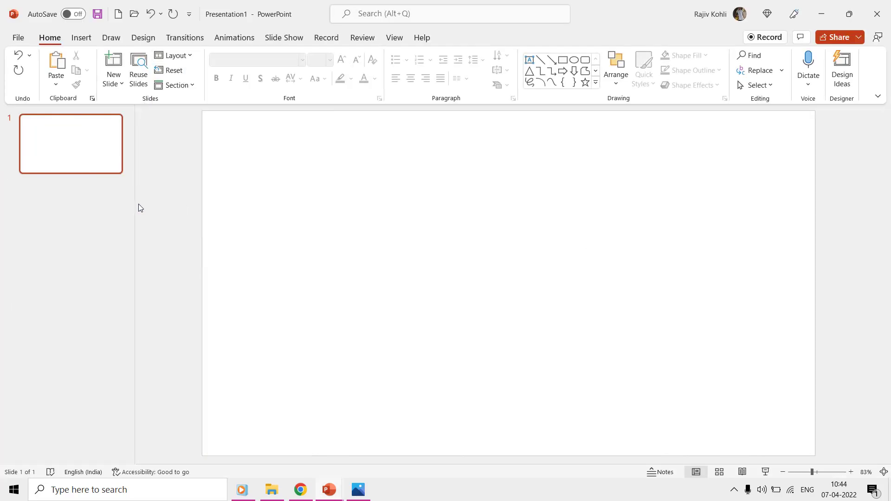
{"action": "left_click_drag", "start_coordinate": [135, 202], "coordinate": [67, 201]}
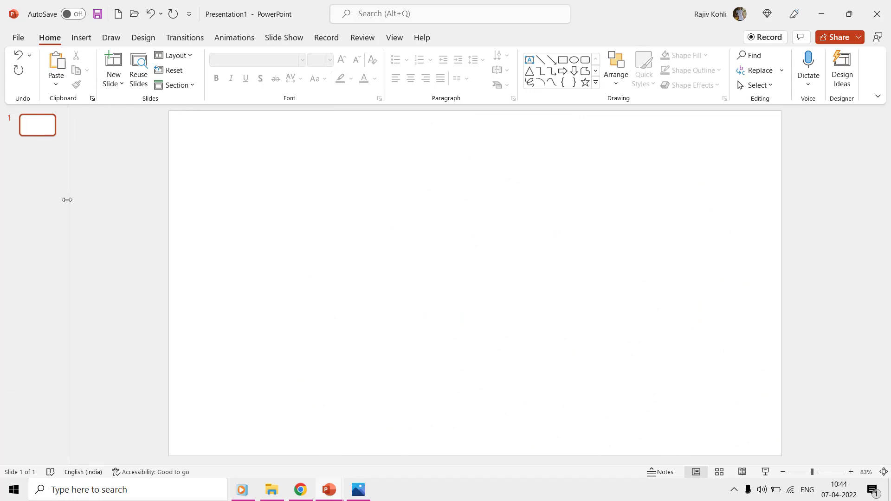
Step: Insert the Sketch On Paper image from the Desktop project folder onto slide 1
{"action": "left_click", "coordinate": [89, 37]}
{"action": "left_click", "coordinate": [118, 84]}
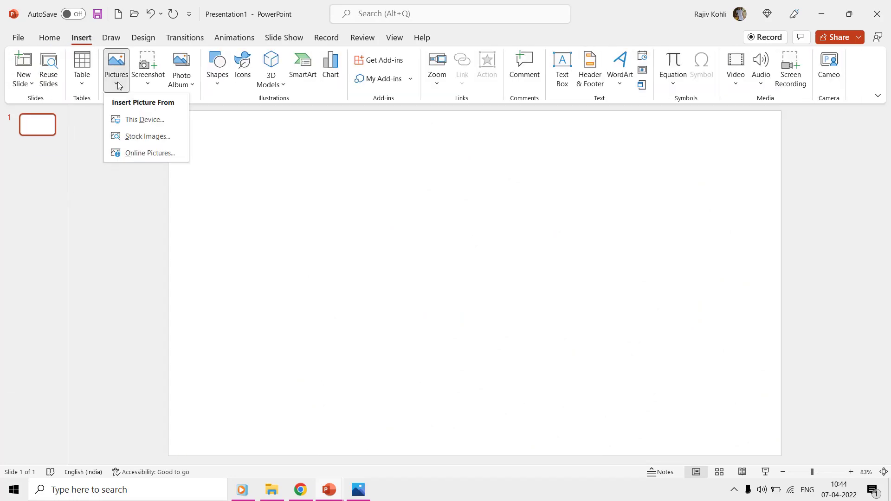
{"action": "left_click", "coordinate": [126, 121]}
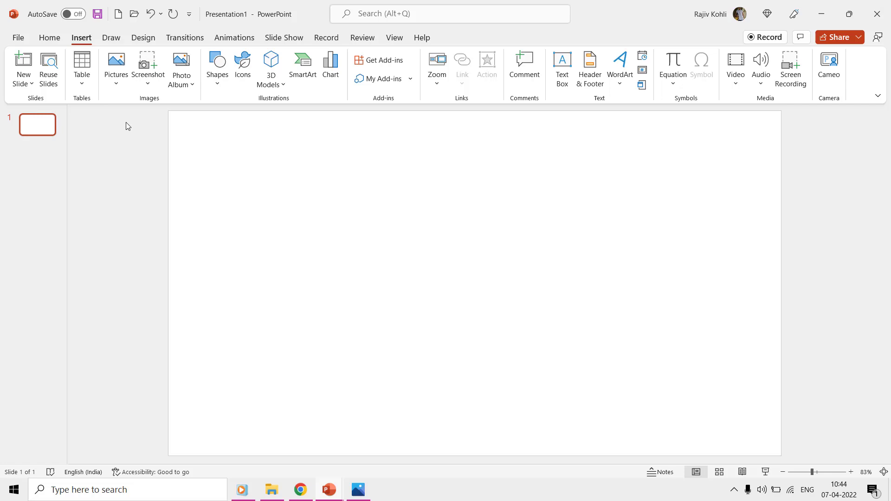
{"action": "scroll", "coordinate": [72, 79], "scroll_direction": "up", "scroll_amount": 4}
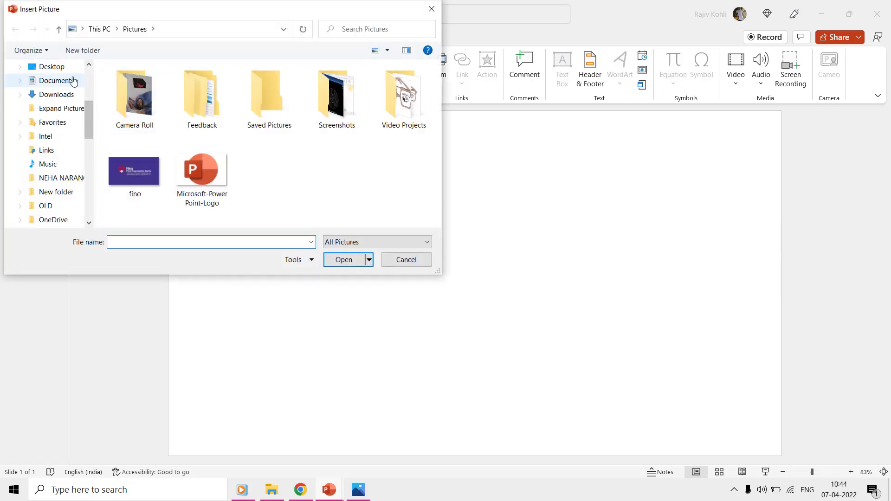
{"action": "left_click", "coordinate": [52, 66]}
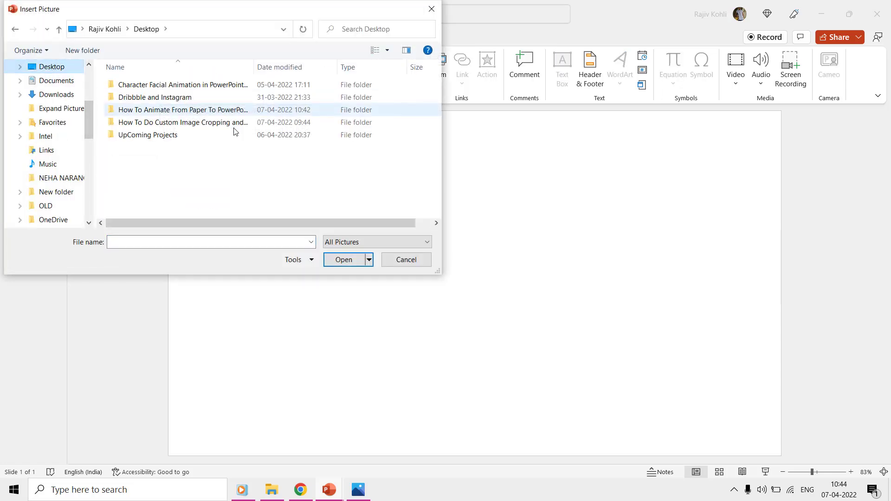
{"action": "double_click", "coordinate": [169, 112]}
{"action": "left_click", "coordinate": [207, 94]}
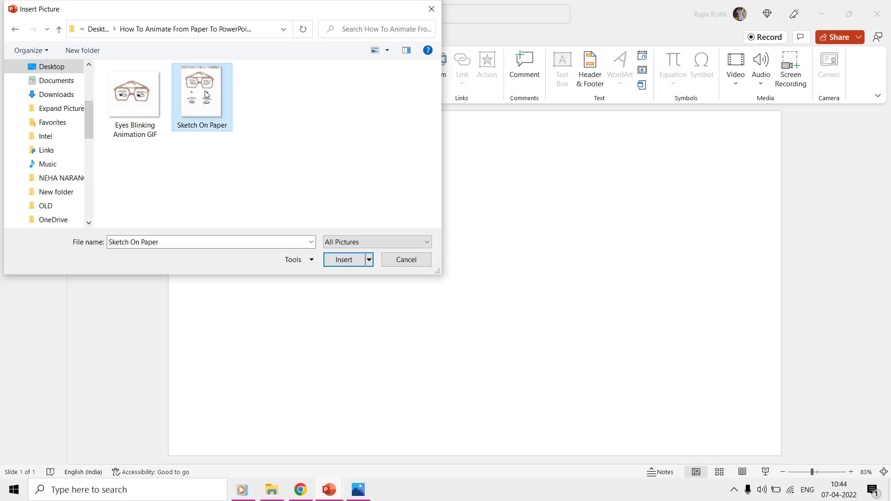
{"action": "left_click", "coordinate": [344, 259]}
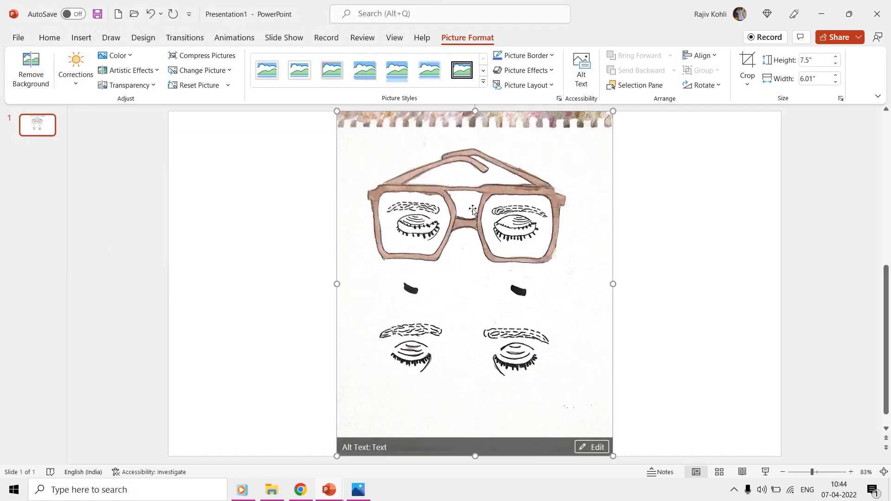
Step: Crop the torn top and the bottom off the sketch, then reposition and enlarge it
{"action": "left_click", "coordinate": [747, 62]}
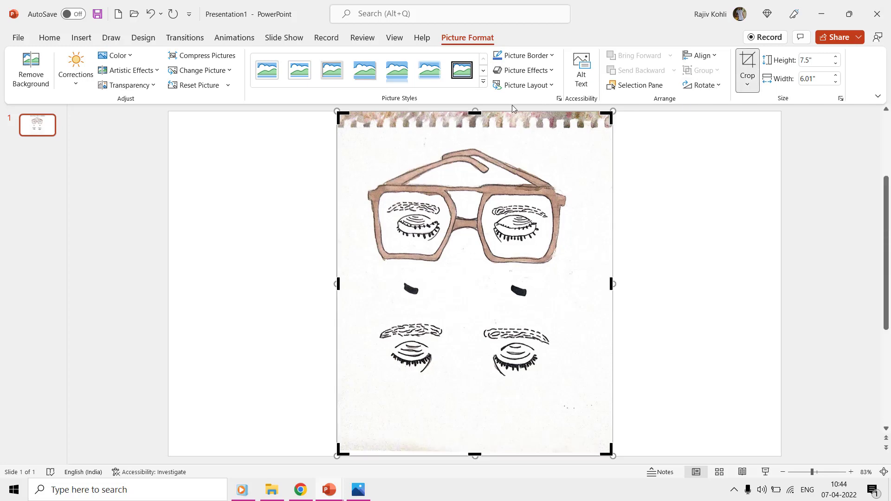
{"action": "left_click_drag", "start_coordinate": [475, 113], "coordinate": [474, 144]}
{"action": "left_click_drag", "start_coordinate": [471, 454], "coordinate": [481, 384]}
{"action": "left_click", "coordinate": [712, 233]}
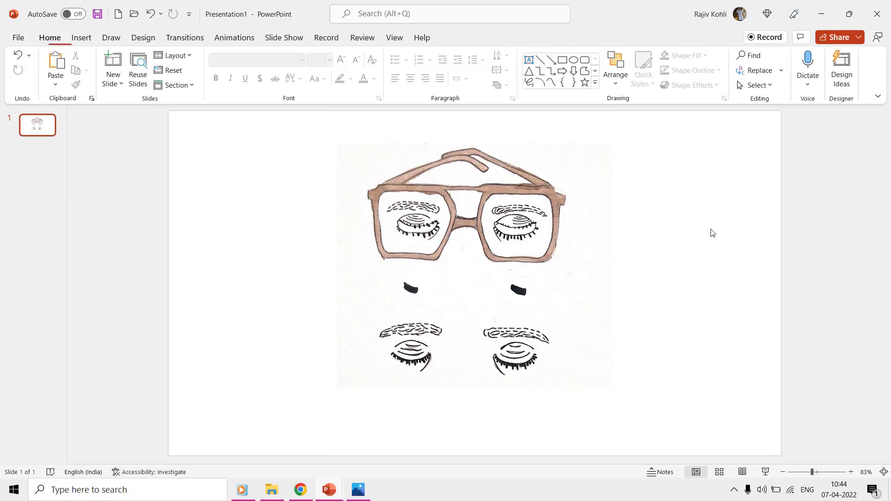
{"action": "left_click", "coordinate": [489, 229]}
{"action": "left_click_drag", "start_coordinate": [465, 227], "coordinate": [321, 212]}
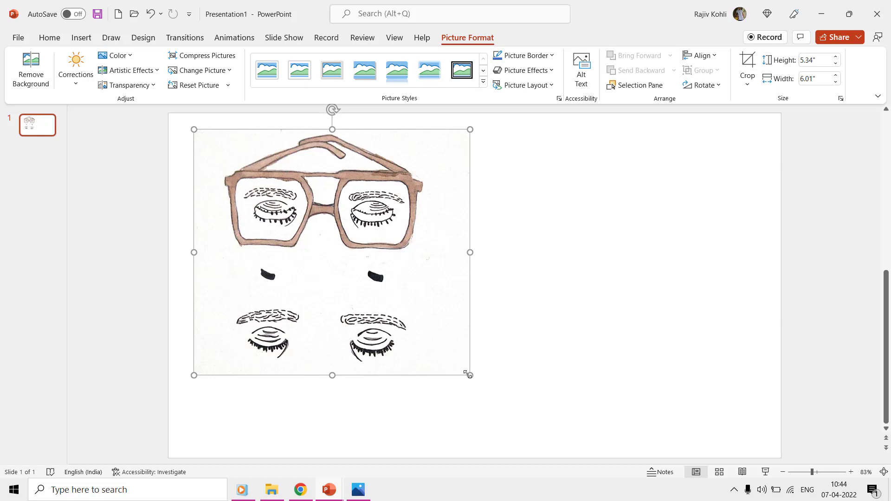
{"action": "left_click_drag", "start_coordinate": [469, 374], "coordinate": [510, 425]}
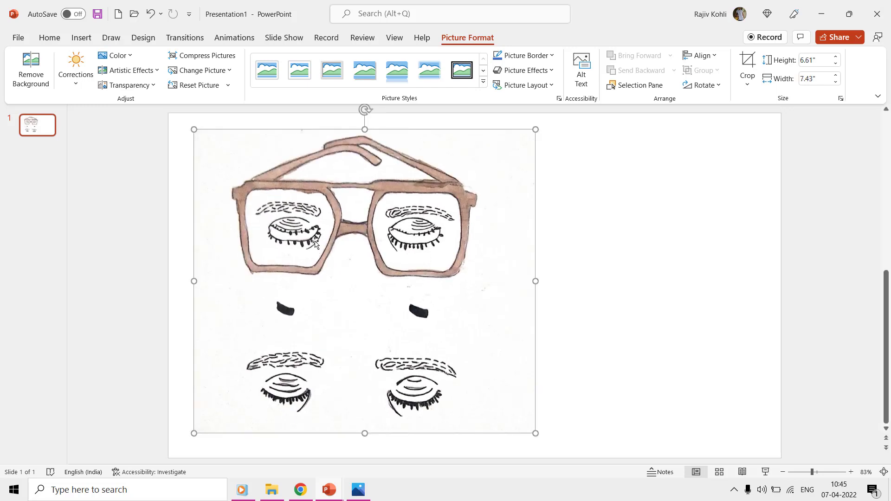
Step: Crop away the lower face to keep only the glasses and enlarge them to 12.04" wide
{"action": "left_click", "coordinate": [746, 67]}
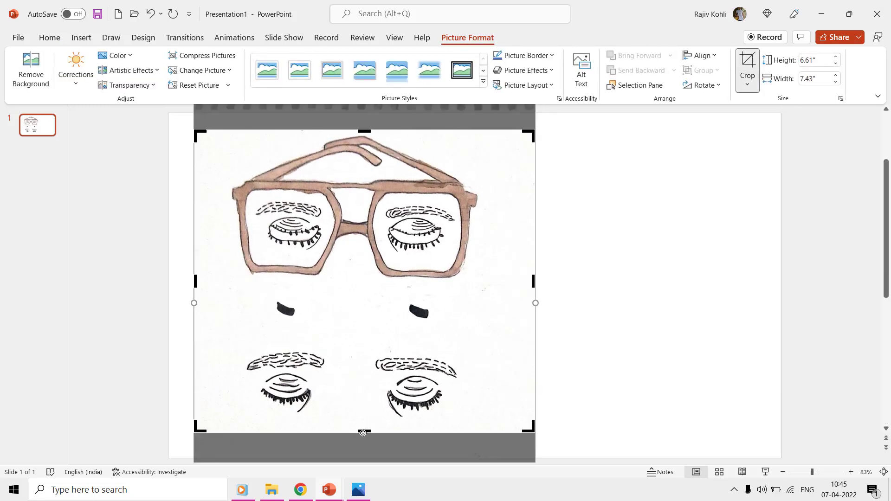
{"action": "left_click_drag", "start_coordinate": [363, 432], "coordinate": [386, 282]}
{"action": "left_click", "coordinate": [640, 214]}
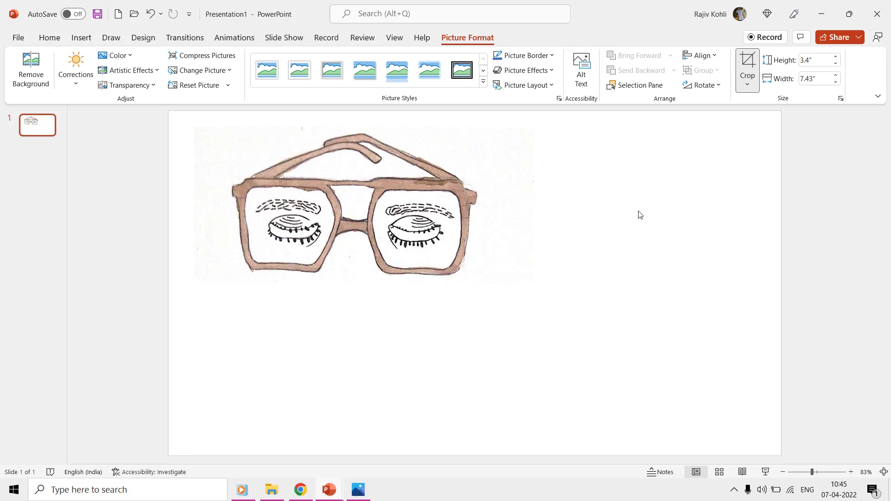
{"action": "left_click", "coordinate": [524, 278]}
{"action": "left_click_drag", "start_coordinate": [535, 285], "coordinate": [633, 383]}
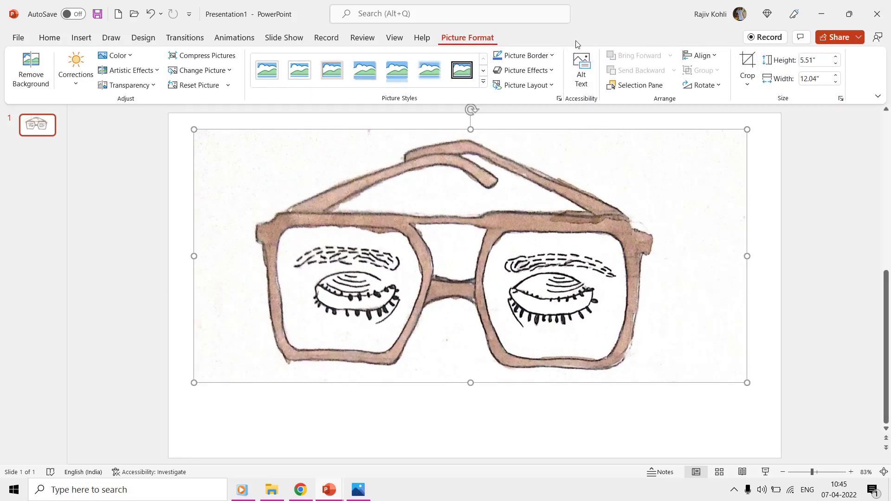
Step: Align the glasses picture to the slide's horizontal centre and vertical middle
{"action": "left_click", "coordinate": [702, 55]}
{"action": "left_click", "coordinate": [707, 87]}
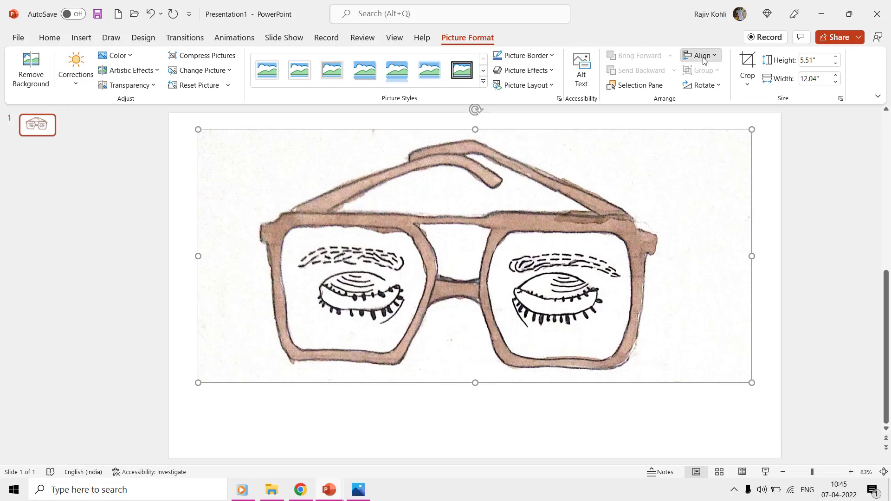
{"action": "left_click", "coordinate": [702, 55]}
{"action": "left_click", "coordinate": [718, 142]}
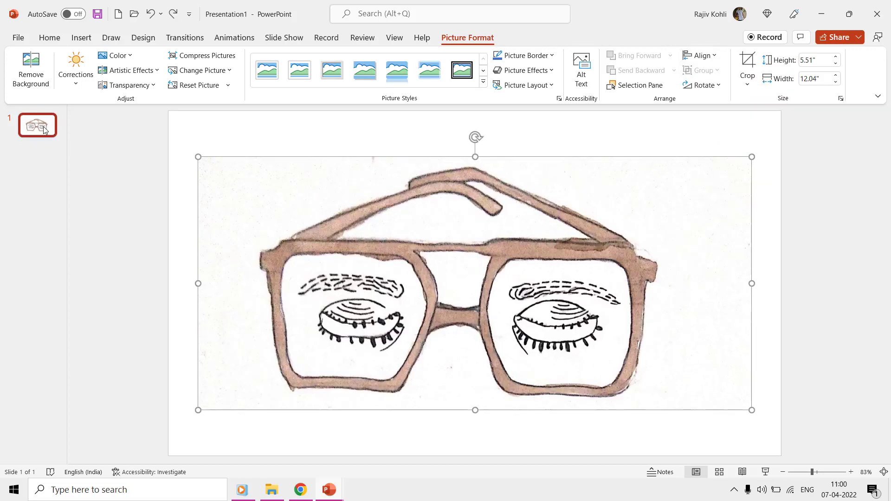
Step: Duplicate slide 1 as slide 2 and select its glasses picture
{"action": "right_click", "coordinate": [44, 127]}
{"action": "left_click", "coordinate": [87, 260]}
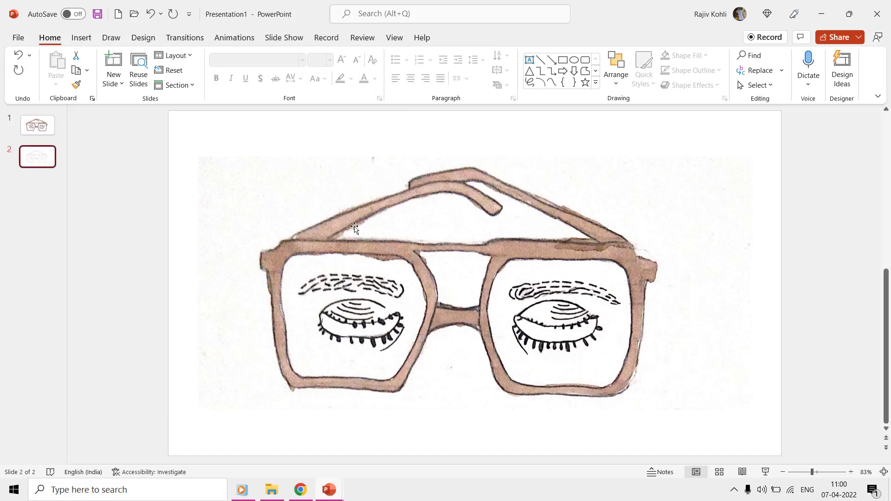
{"action": "left_click", "coordinate": [429, 235]}
{"action": "left_click", "coordinate": [446, 42]}
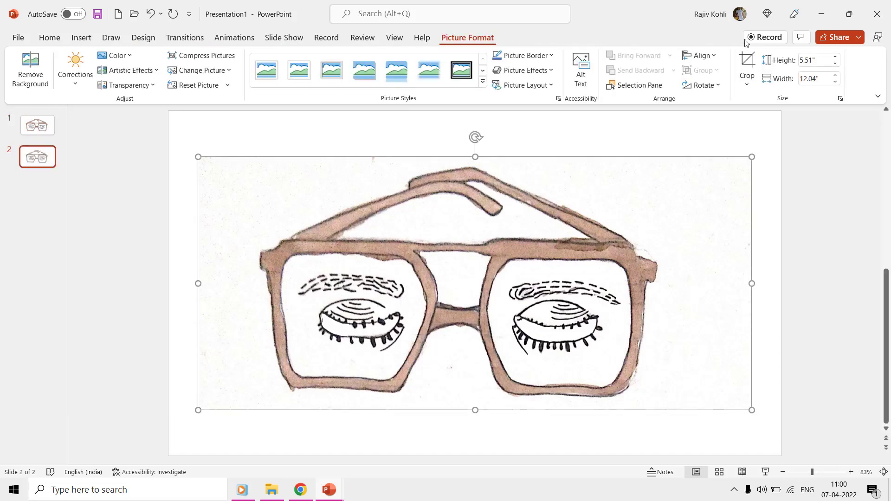
Step: Crop the slide 2 copy to a 1.33" by 6.94" strip of the two pupils near the top
{"action": "left_click", "coordinate": [747, 65]}
{"action": "left_click_drag", "start_coordinate": [638, 361], "coordinate": [676, 250]}
{"action": "left_click_drag", "start_coordinate": [750, 158], "coordinate": [635, 317]}
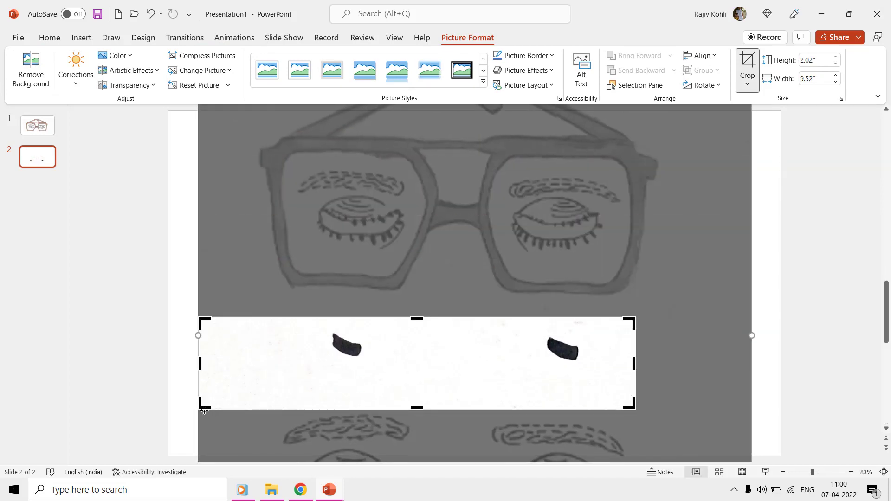
{"action": "left_click_drag", "start_coordinate": [204, 404], "coordinate": [316, 378]}
{"action": "left_click", "coordinate": [201, 318]}
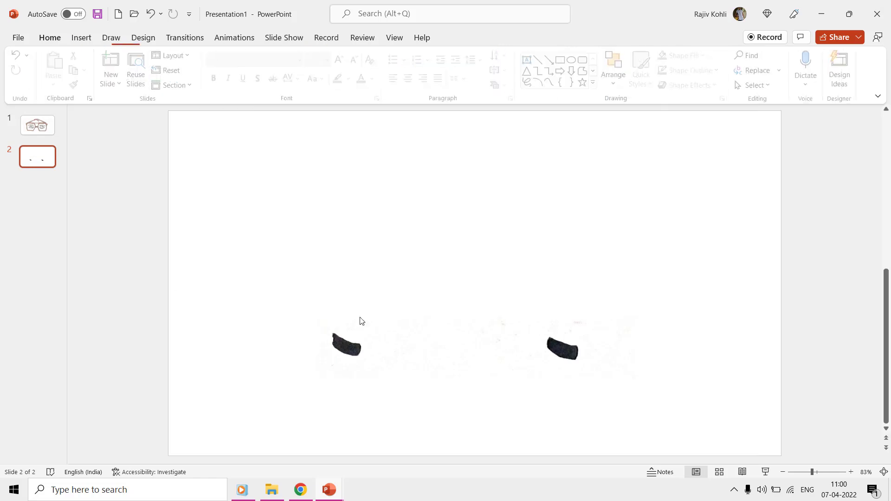
{"action": "left_click", "coordinate": [361, 320]}
{"action": "left_click_drag", "start_coordinate": [371, 337], "coordinate": [344, 197]}
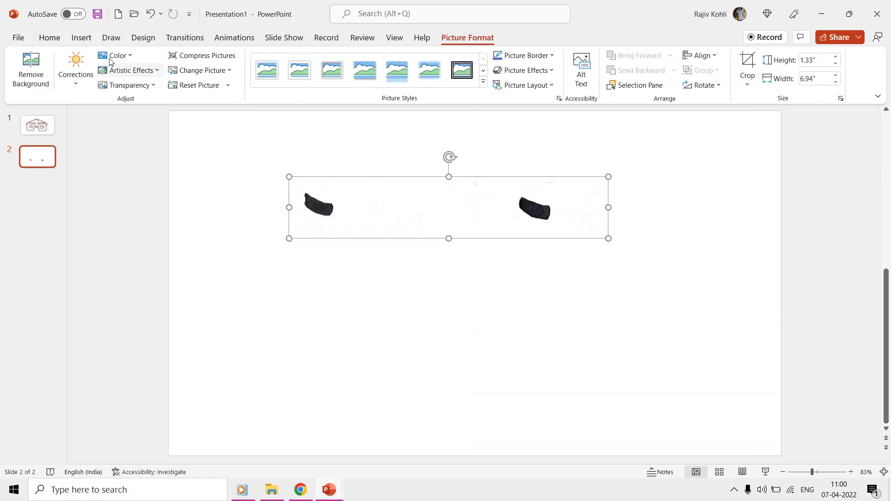
{"action": "left_click", "coordinate": [50, 37]}
Step: Duplicate the pupils strip below the original and crop the copy to just the right pupil
{"action": "left_click", "coordinate": [77, 70]}
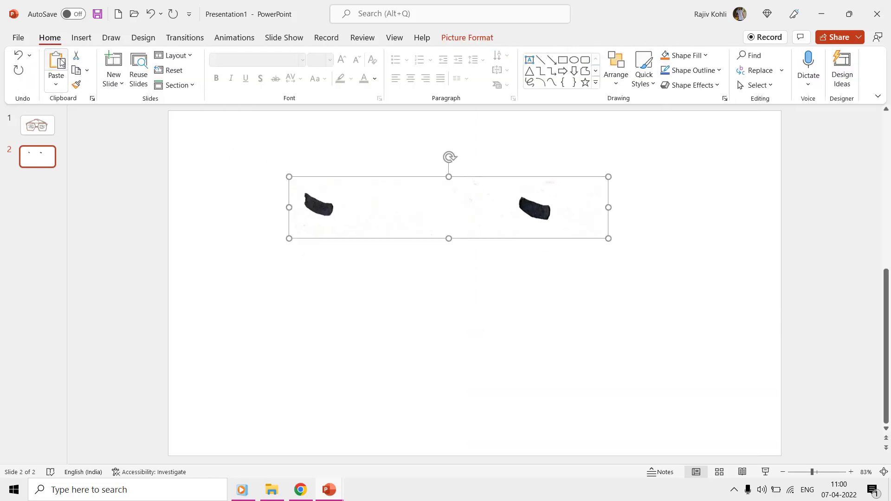
{"action": "left_click", "coordinate": [56, 63]}
{"action": "left_click_drag", "start_coordinate": [400, 189], "coordinate": [393, 257]}
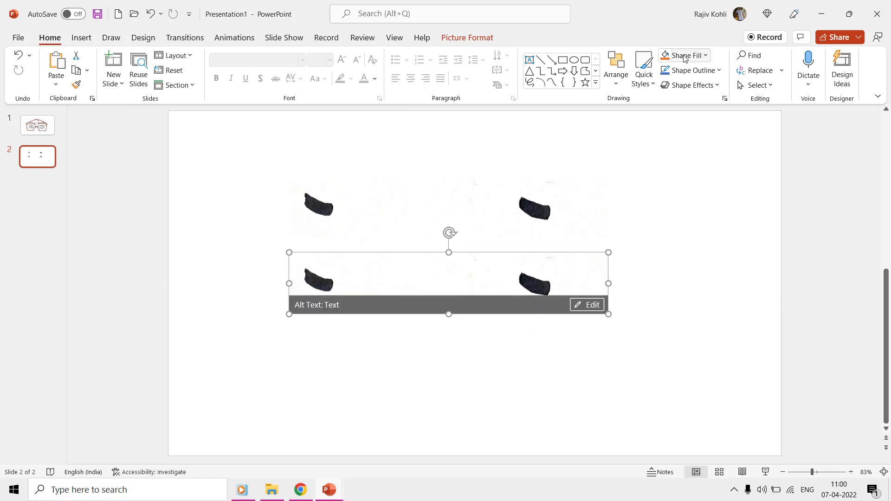
{"action": "left_click", "coordinate": [476, 43]}
{"action": "left_click", "coordinate": [747, 69]}
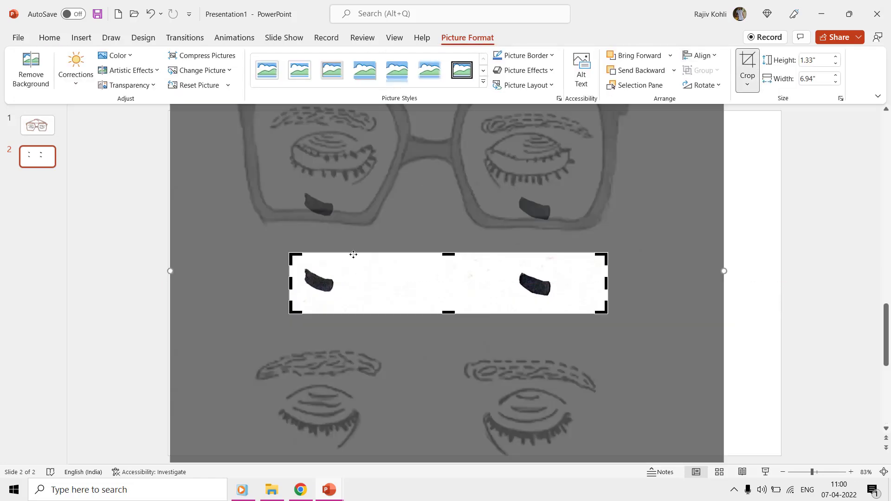
{"action": "left_click_drag", "start_coordinate": [291, 282], "coordinate": [500, 281]}
{"action": "left_click", "coordinate": [741, 231]}
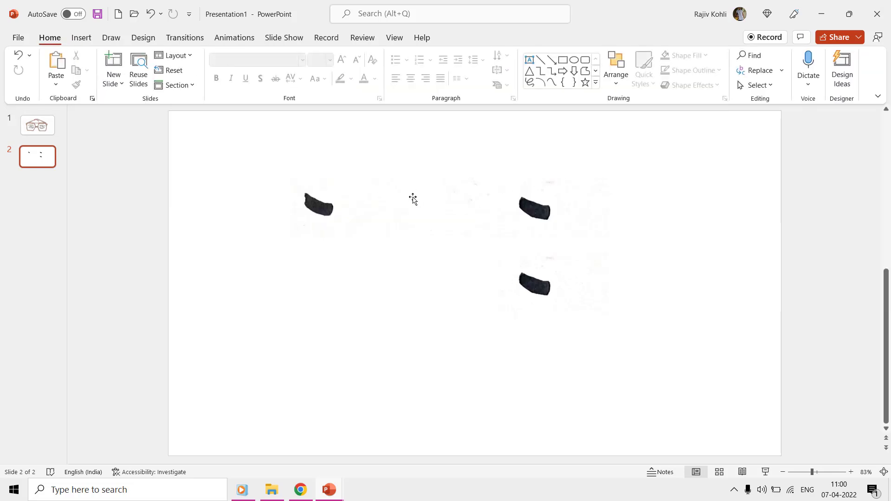
Step: Crop the upper strip to remove the right pupil, keeping the left one
{"action": "left_click", "coordinate": [414, 198]}
{"action": "left_click", "coordinate": [747, 69]}
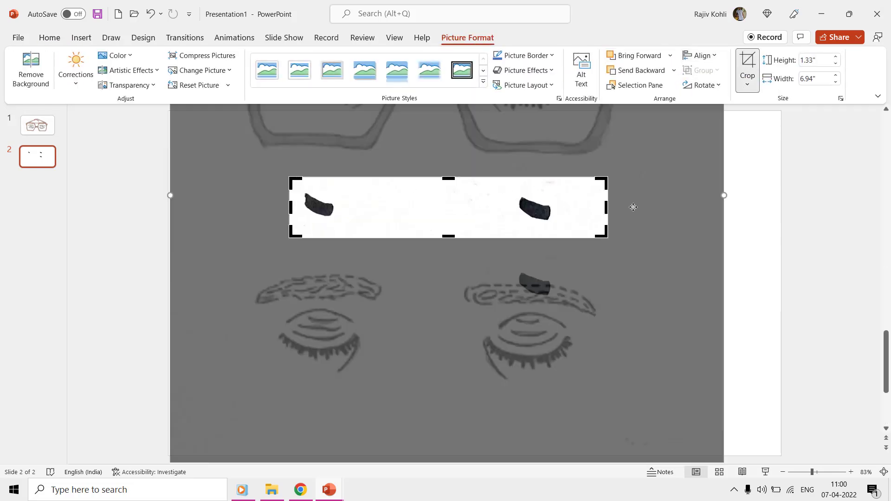
{"action": "left_click_drag", "start_coordinate": [605, 207], "coordinate": [344, 207]}
{"action": "left_click_drag", "start_coordinate": [314, 177], "coordinate": [338, 196]}
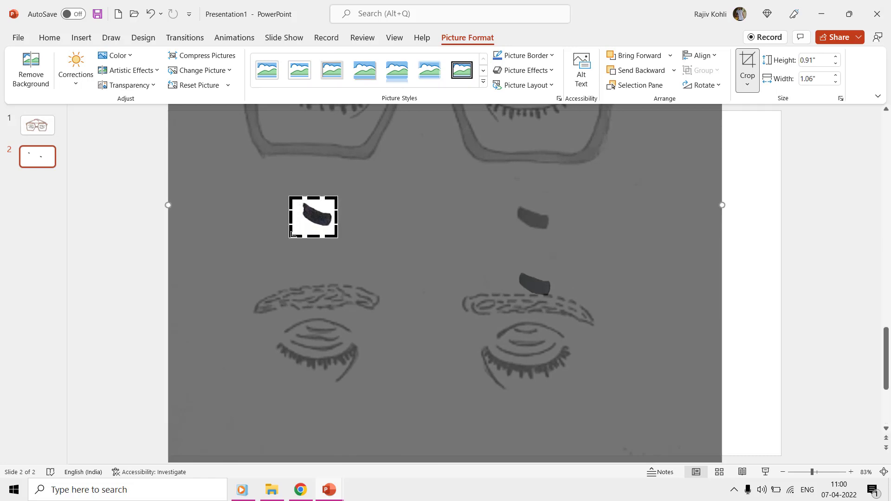
Step: Tighten the upper strip's crop closely around the left pupil
{"action": "left_click_drag", "start_coordinate": [291, 233], "coordinate": [299, 229]}
{"action": "left_click", "coordinate": [260, 205]}
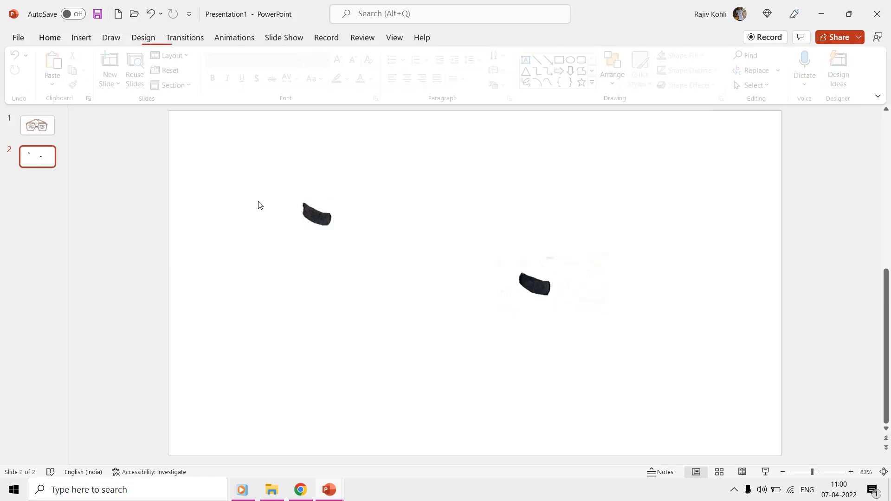
{"action": "double_click", "coordinate": [316, 214]}
Step: Trial-paste the left pupil into slide 1's left eye, undo it, and return to slide 2
{"action": "left_click", "coordinate": [49, 38]}
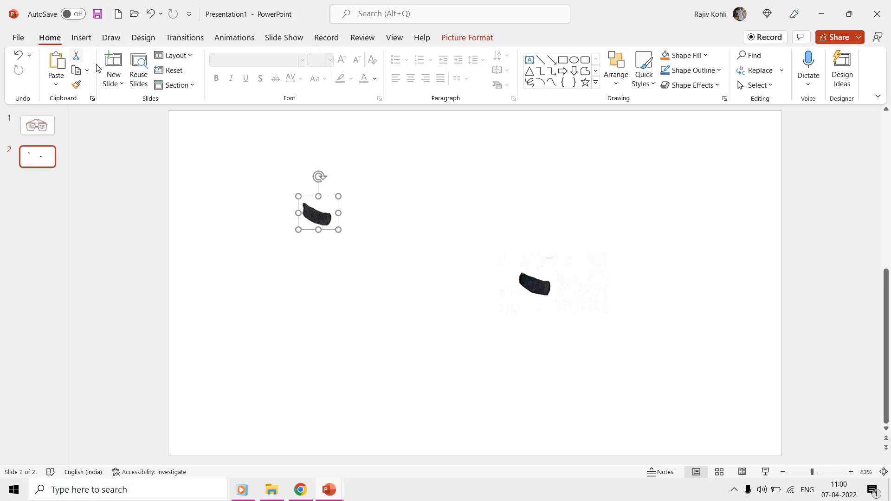
{"action": "left_click", "coordinate": [38, 126]}
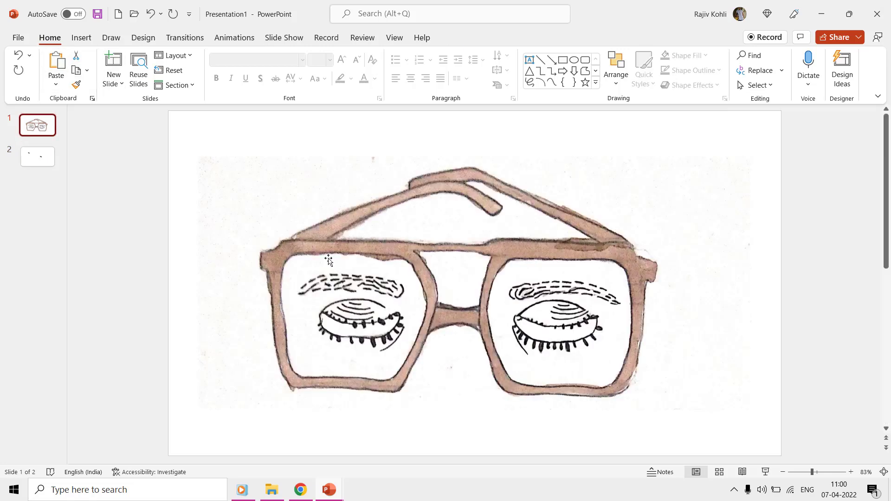
{"action": "left_click", "coordinate": [55, 65]}
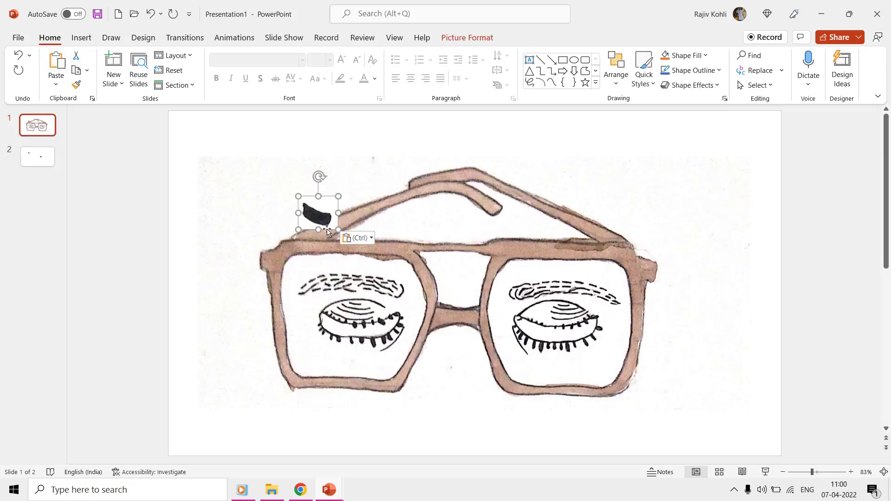
{"action": "left_click_drag", "start_coordinate": [319, 208], "coordinate": [370, 325]}
{"action": "scroll", "coordinate": [402, 331], "scroll_direction": "up", "scroll_amount": 5, "text": "ctrl"}
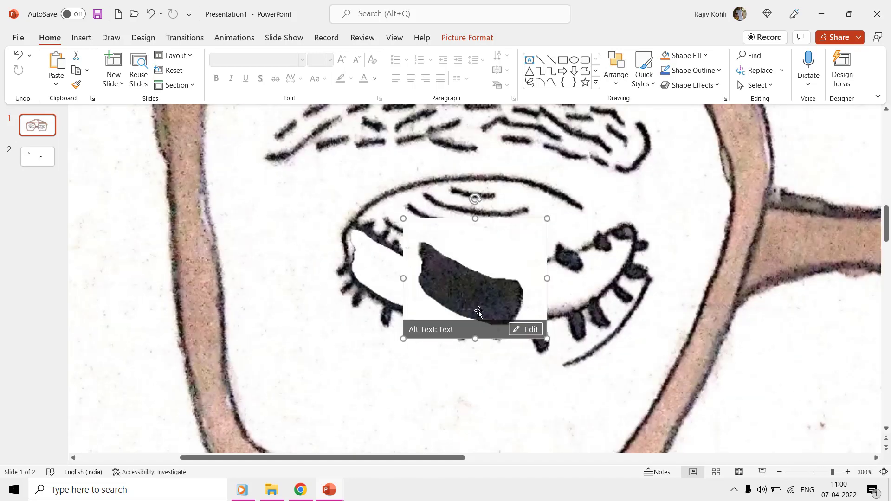
{"action": "left_click_drag", "start_coordinate": [547, 219], "coordinate": [523, 239]}
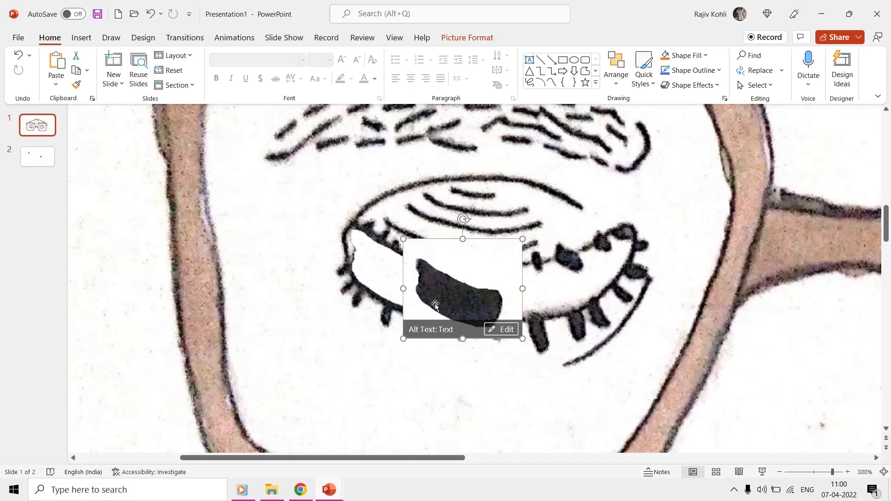
{"action": "double_click", "coordinate": [435, 306]}
{"action": "key", "text": "ctrl+z"}
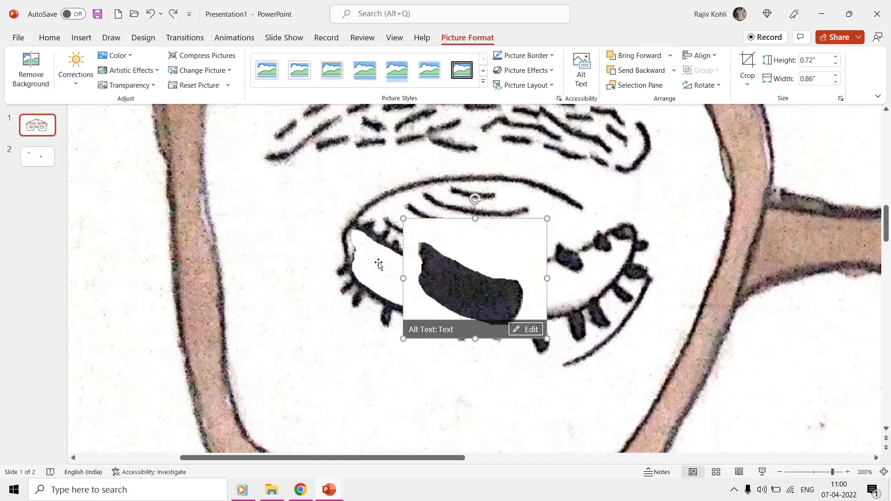
{"action": "key", "text": "ctrl+z"}
{"action": "left_click", "coordinate": [41, 158]}
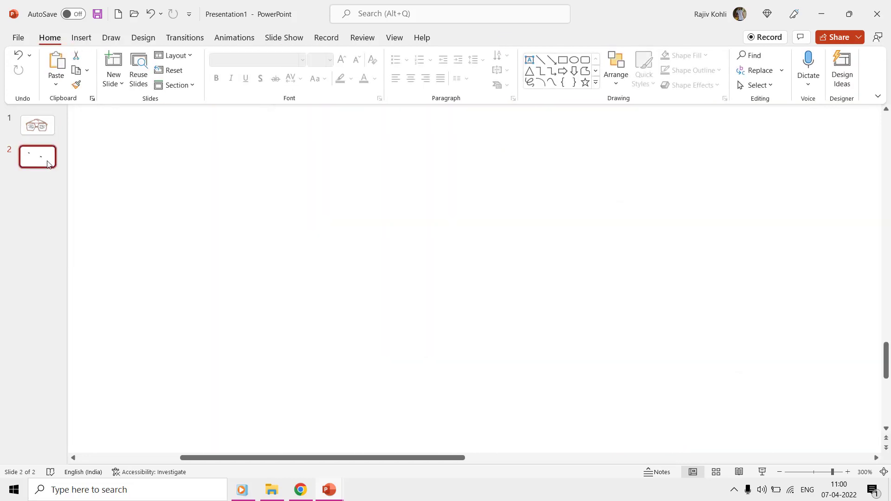
{"action": "scroll", "coordinate": [391, 239], "scroll_direction": "down", "scroll_amount": 5, "text": "ctrl"}
{"action": "scroll", "coordinate": [391, 239], "scroll_direction": "down", "scroll_amount": 4, "text": "ctrl"}
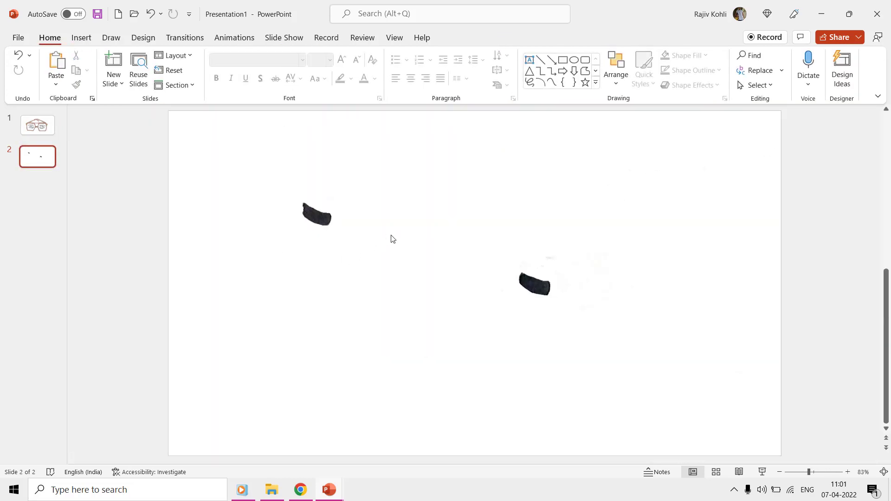
Step: Trace a freeform outline around the left pupil on slide 2
{"action": "left_click", "coordinate": [324, 214]}
{"action": "scroll", "coordinate": [332, 219], "scroll_direction": "up", "scroll_amount": 10, "text": "ctrl"}
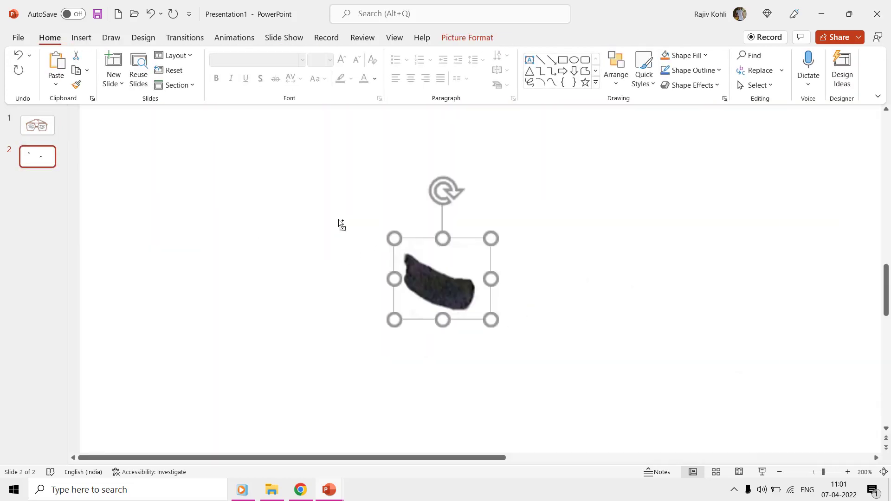
{"action": "left_click", "coordinate": [82, 38]}
{"action": "left_click", "coordinate": [217, 70]}
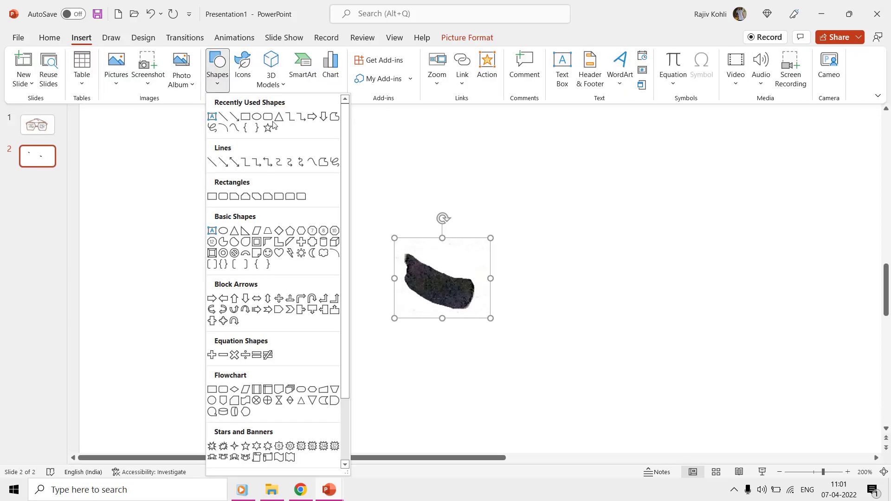
{"action": "left_click", "coordinate": [334, 117]}
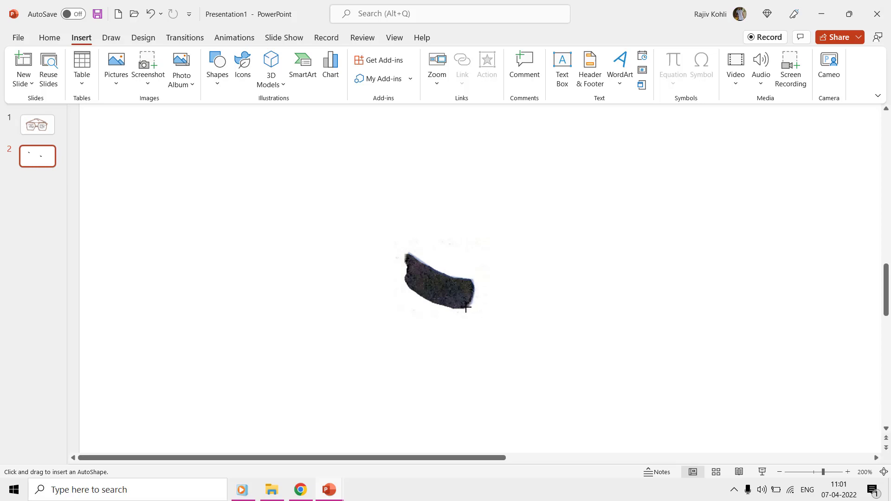
{"action": "left_click", "coordinate": [405, 259]}
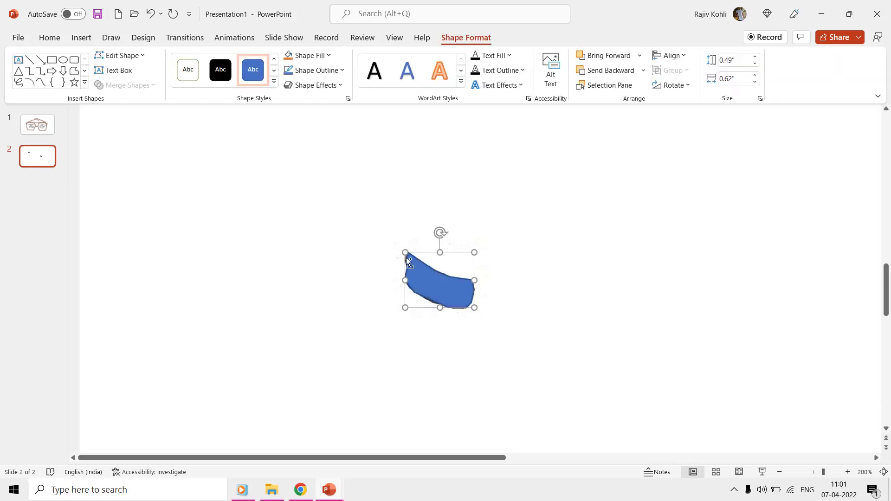
Step: Intersect the left pupil picture with its outline, then move the right pupil picture toward centre
{"action": "scroll", "coordinate": [409, 263], "scroll_direction": "down", "scroll_amount": 5}
{"action": "scroll", "coordinate": [408, 262], "scroll_direction": "down", "scroll_amount": 2}
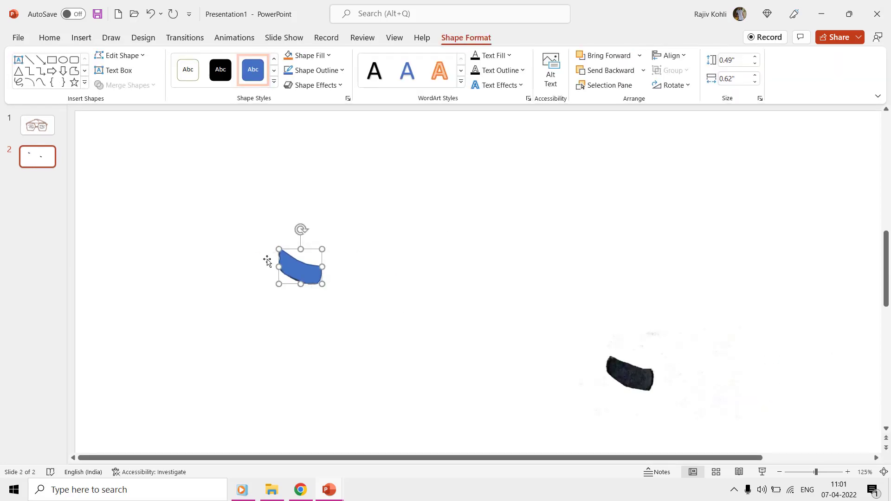
{"action": "left_click", "coordinate": [270, 260]}
{"action": "left_click", "coordinate": [288, 263], "text": "shift"}
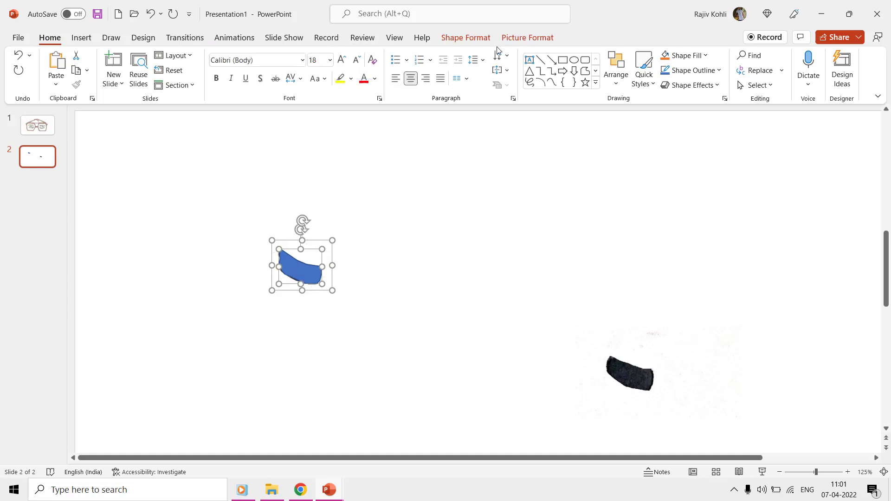
{"action": "left_click", "coordinate": [465, 37]}
{"action": "left_click", "coordinate": [116, 85]}
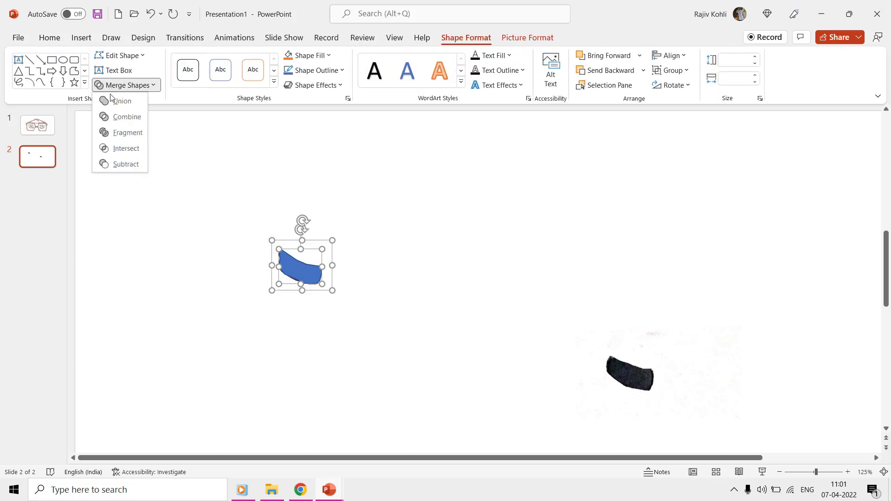
{"action": "left_click", "coordinate": [114, 149]}
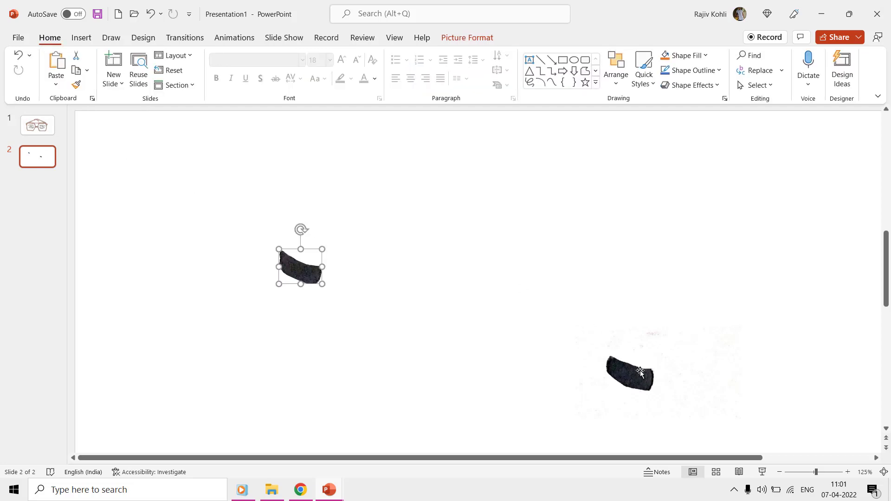
{"action": "left_click_drag", "start_coordinate": [640, 371], "coordinate": [465, 261]}
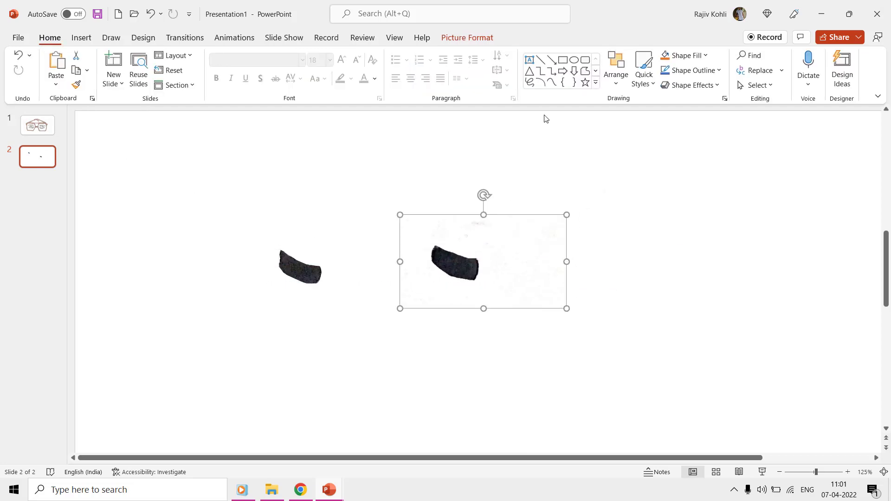
Step: Crop the right pupil picture's right, top and lower-left edges in close to the pupil
{"action": "left_click", "coordinate": [465, 38]}
{"action": "left_click", "coordinate": [747, 65]}
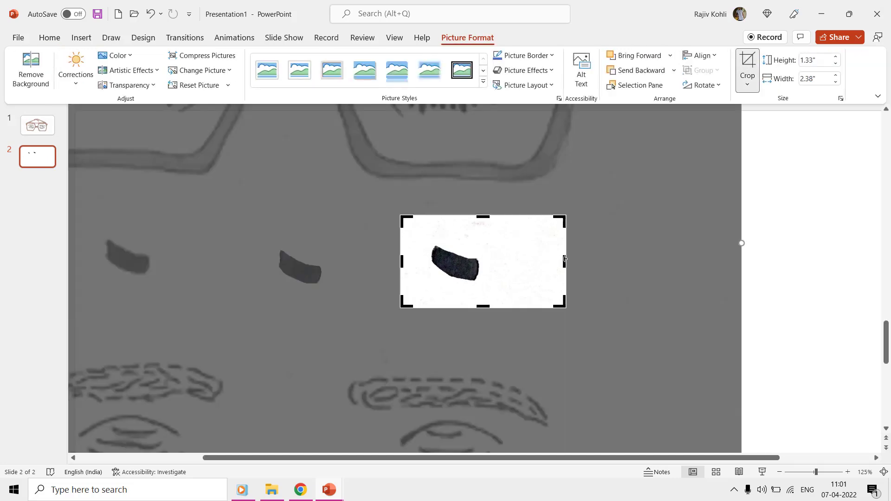
{"action": "left_click_drag", "start_coordinate": [564, 260], "coordinate": [500, 260]}
{"action": "key", "text": "Escape"}
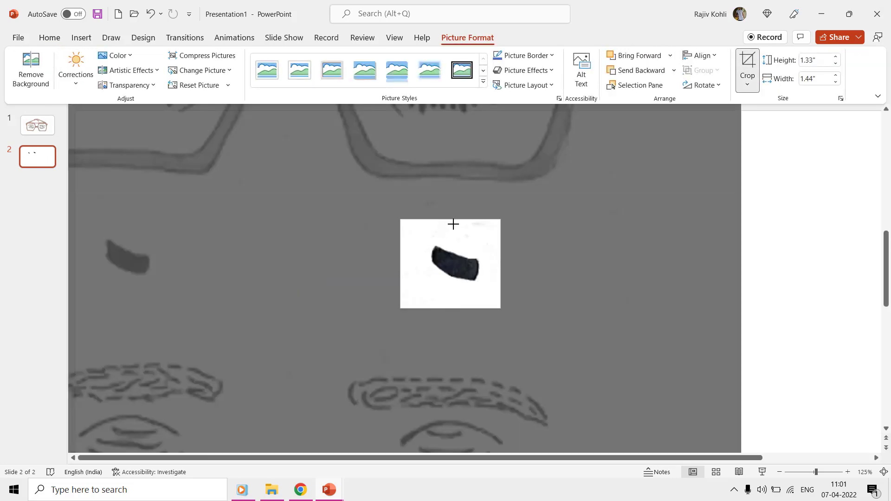
{"action": "left_click_drag", "start_coordinate": [454, 224], "coordinate": [453, 236]}
{"action": "left_click_drag", "start_coordinate": [402, 302], "coordinate": [427, 284]}
{"action": "left_click", "coordinate": [817, 223]}
{"action": "left_click", "coordinate": [436, 258]}
{"action": "scroll", "coordinate": [430, 253], "scroll_direction": "up", "scroll_amount": 10, "text": "ctrl"}
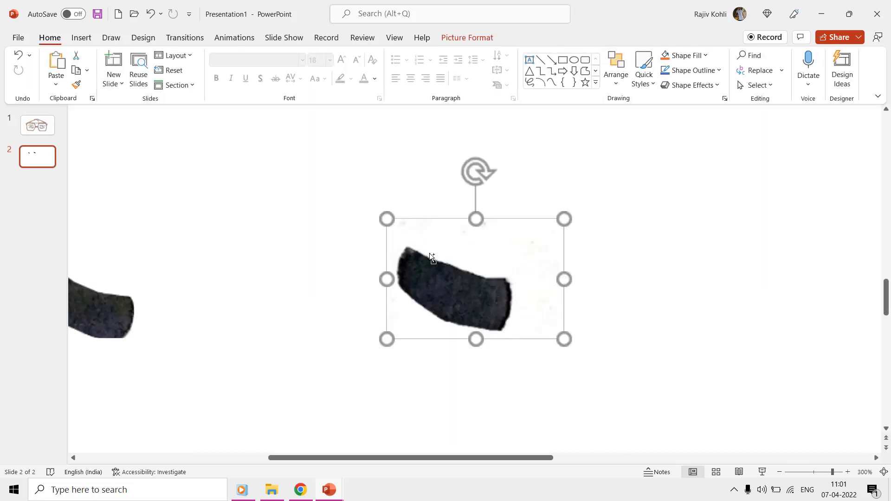
Step: Trace a freeform around the right pupil and Intersect it with the photo
{"action": "left_click", "coordinate": [81, 38]}
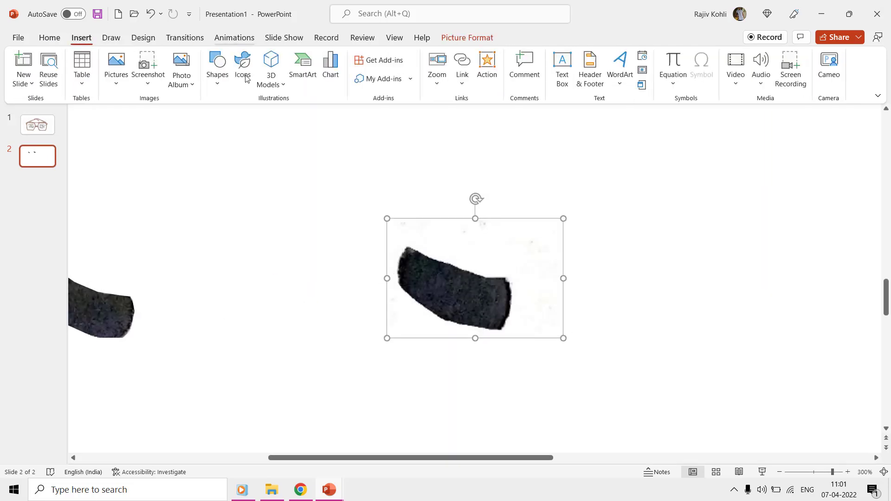
{"action": "left_click", "coordinate": [217, 70]}
{"action": "left_click", "coordinate": [335, 119]}
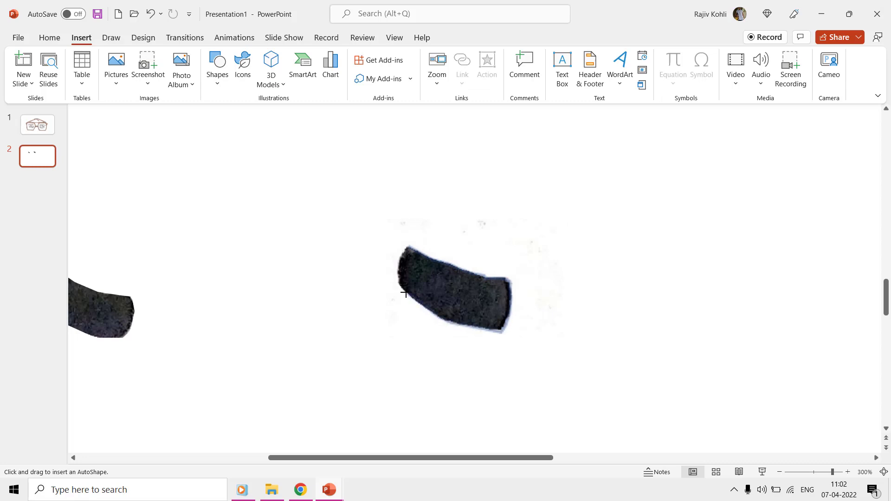
{"action": "left_click", "coordinate": [385, 259]}
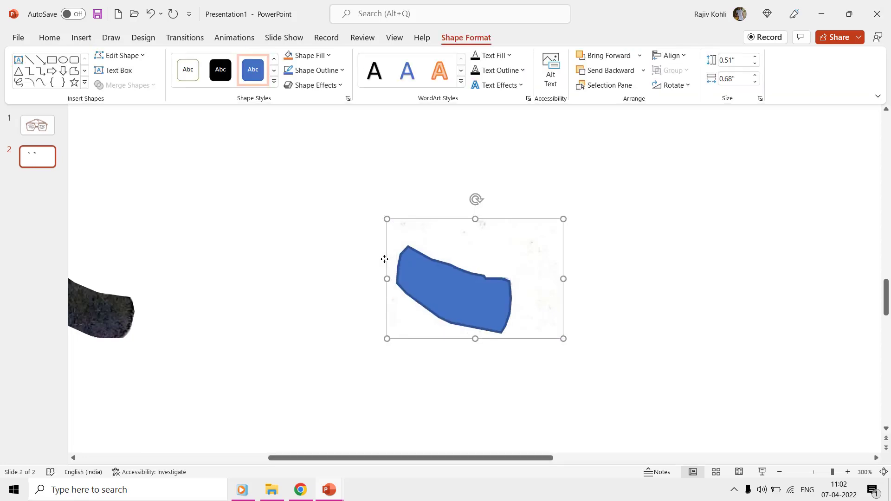
{"action": "left_click", "coordinate": [438, 276], "text": "shift"}
{"action": "left_click", "coordinate": [154, 86]}
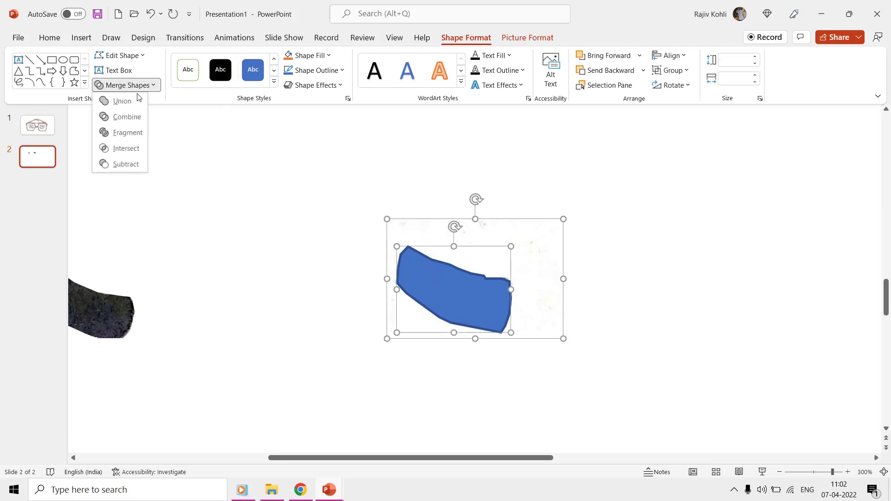
{"action": "left_click", "coordinate": [131, 148]}
{"action": "scroll", "coordinate": [213, 171], "scroll_direction": "down", "scroll_amount": 5}
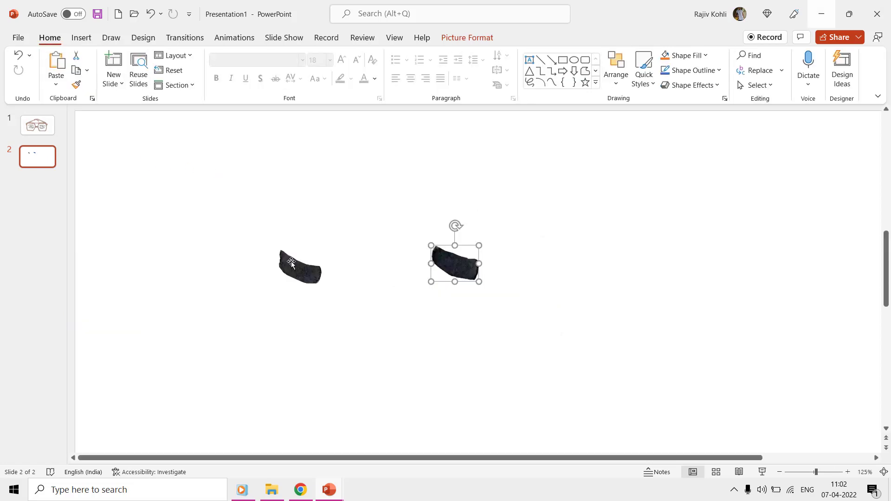
{"action": "left_click", "coordinate": [291, 261]}
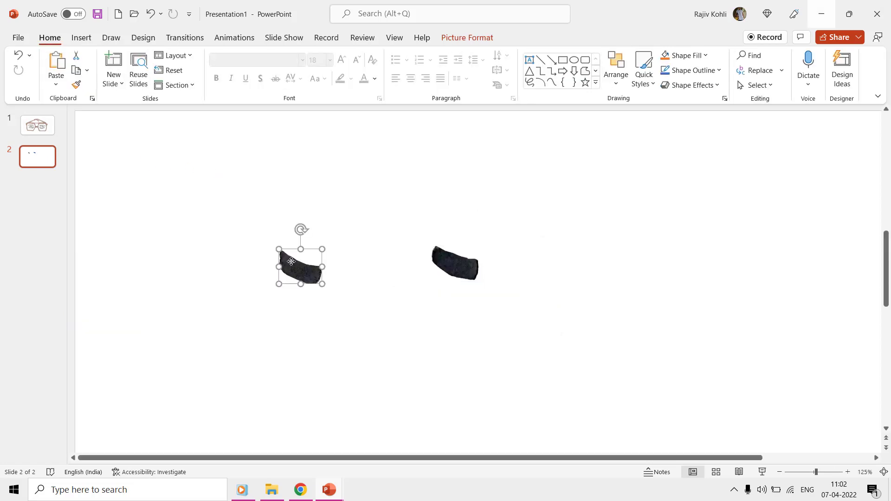
Step: Select both pupil pieces and paste them onto slide 1
{"action": "left_click", "coordinate": [457, 264], "text": "shift"}
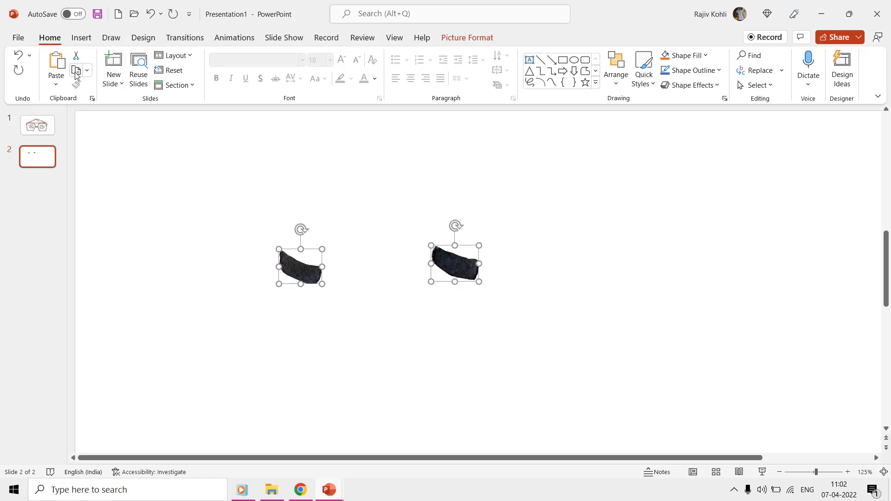
{"action": "left_click", "coordinate": [38, 135]}
{"action": "scroll", "coordinate": [232, 211], "scroll_direction": "down", "scroll_amount": 3}
{"action": "left_click", "coordinate": [229, 216]}
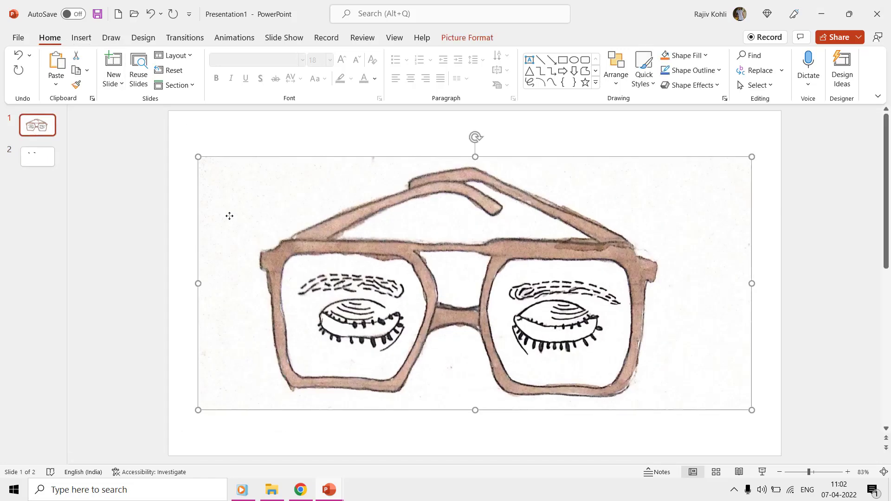
{"action": "left_click", "coordinate": [166, 215]}
{"action": "key", "text": "ctrl+v"}
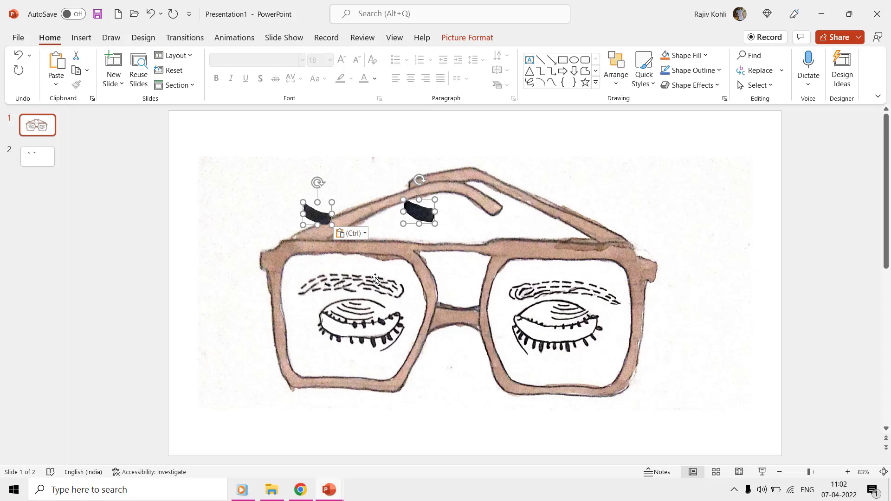
Step: Position the left and right pupils inside their matching eyes of the glasses
{"action": "left_click", "coordinate": [263, 210]}
{"action": "left_click_drag", "start_coordinate": [322, 216], "coordinate": [346, 327]}
{"action": "left_click_drag", "start_coordinate": [426, 215], "coordinate": [542, 333]}
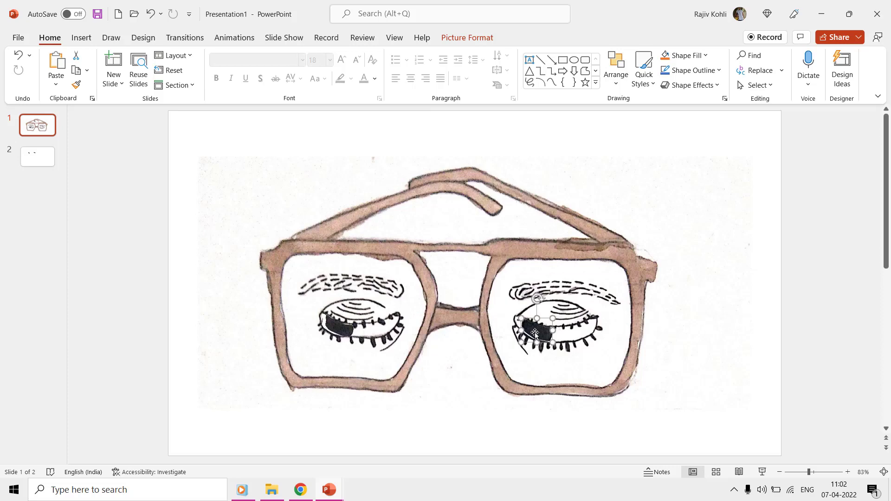
{"action": "scroll", "coordinate": [481, 309], "scroll_direction": "up", "scroll_amount": 10}
{"action": "left_click_drag", "start_coordinate": [461, 278], "coordinate": [460, 280]}
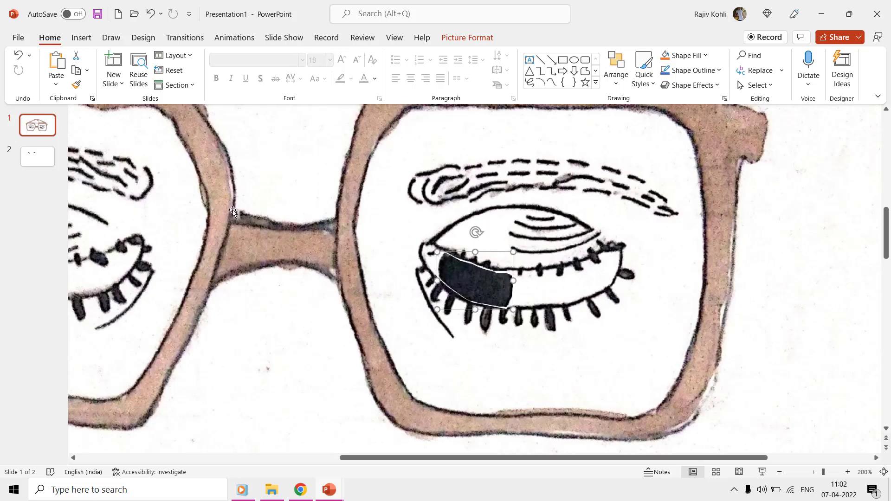
Step: Duplicate slide 1 and delete both pupils from the copy
{"action": "left_click", "coordinate": [33, 132]}
{"action": "right_click", "coordinate": [36, 135]}
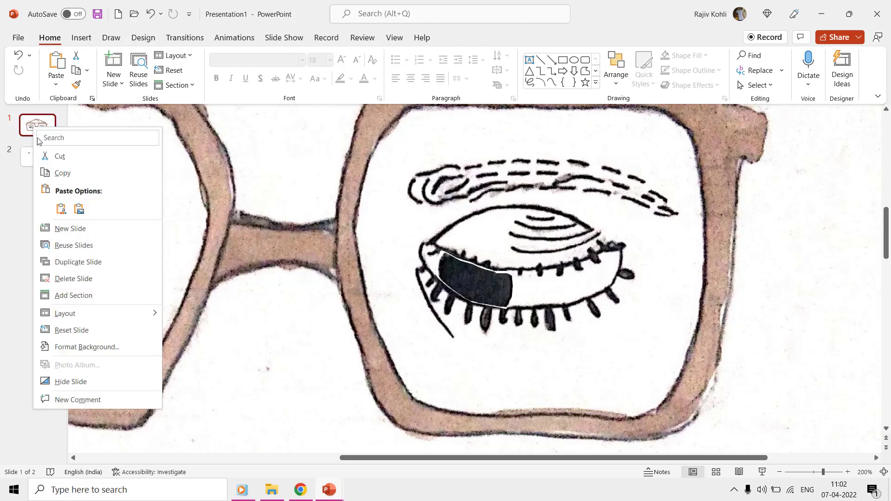
{"action": "left_click", "coordinate": [70, 263]}
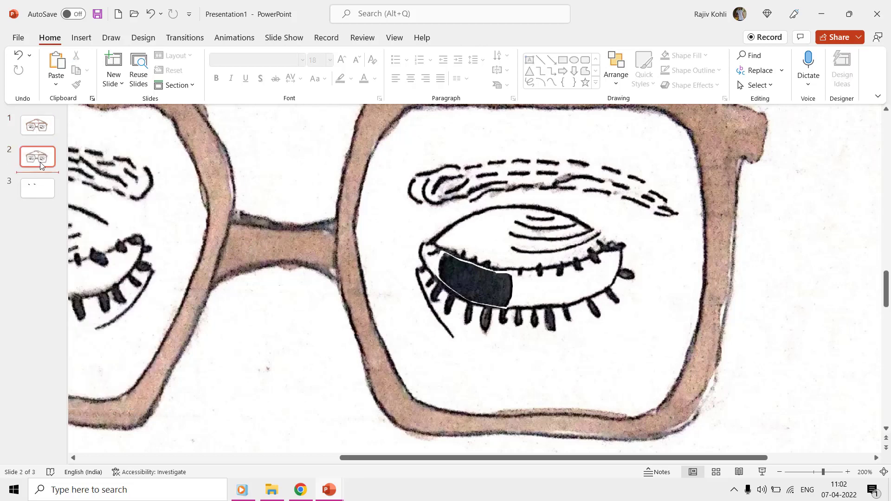
{"action": "left_click", "coordinate": [340, 223]}
{"action": "scroll", "coordinate": [341, 221], "scroll_direction": "down", "scroll_amount": 5}
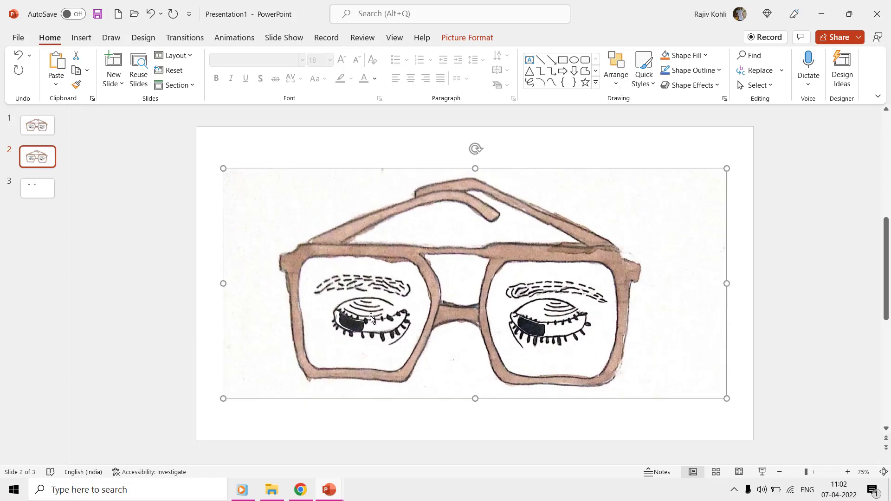
{"action": "left_click", "coordinate": [354, 325]}
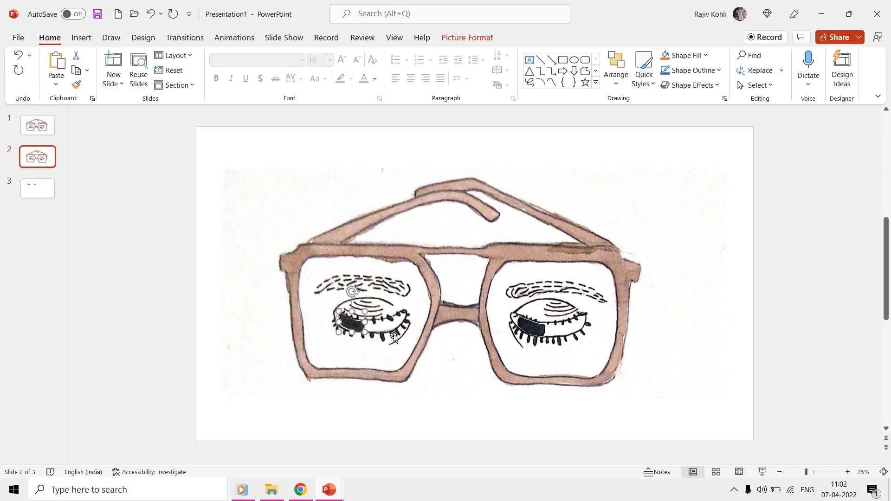
{"action": "key", "text": "Delete"}
{"action": "left_click", "coordinate": [538, 329]}
{"action": "key", "text": "Delete"}
Step: Crop the glasses picture down to the eyebrow area
{"action": "left_click", "coordinate": [492, 270]}
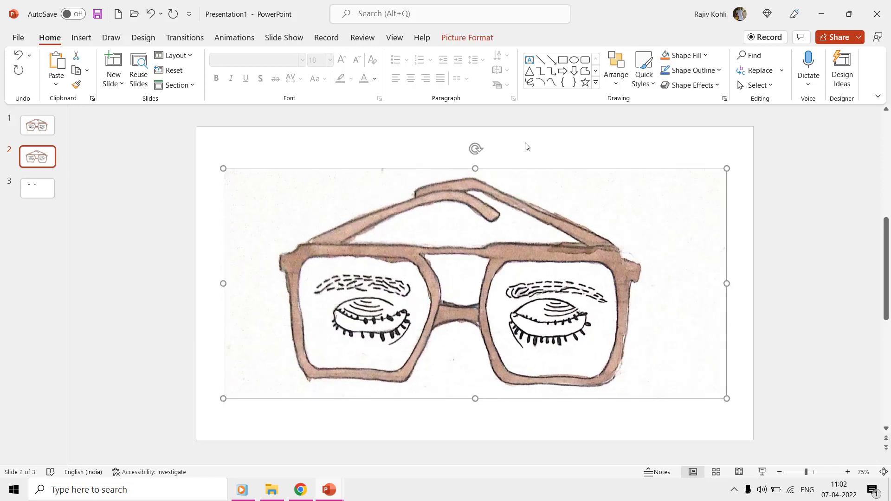
{"action": "left_click", "coordinate": [467, 37]}
{"action": "left_click", "coordinate": [747, 69]}
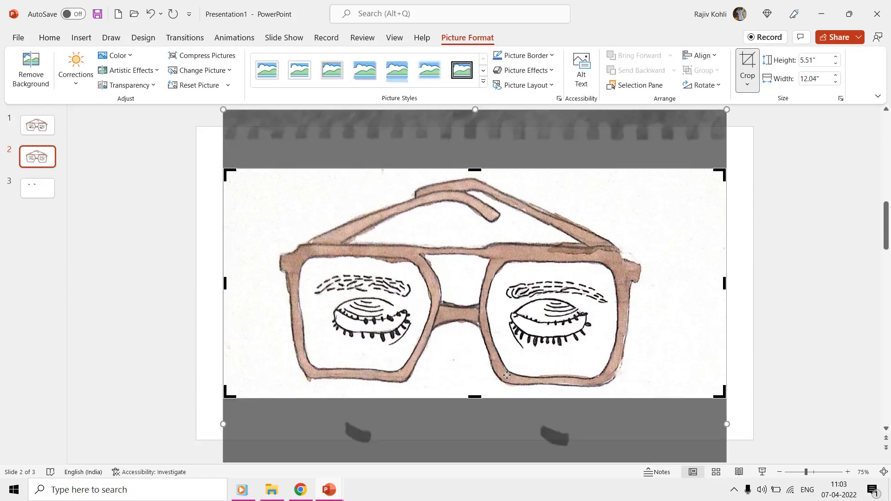
{"action": "left_click_drag", "start_coordinate": [466, 447], "coordinate": [465, 233]}
{"action": "left_click", "coordinate": [168, 263]}
{"action": "left_click", "coordinate": [324, 261]}
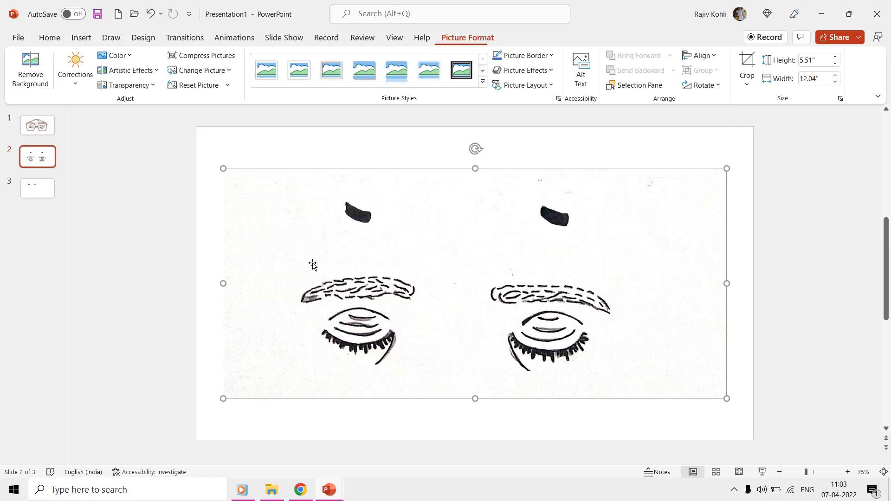
{"action": "left_click", "coordinate": [748, 63]}
{"action": "left_click_drag", "start_coordinate": [476, 160], "coordinate": [462, 233]}
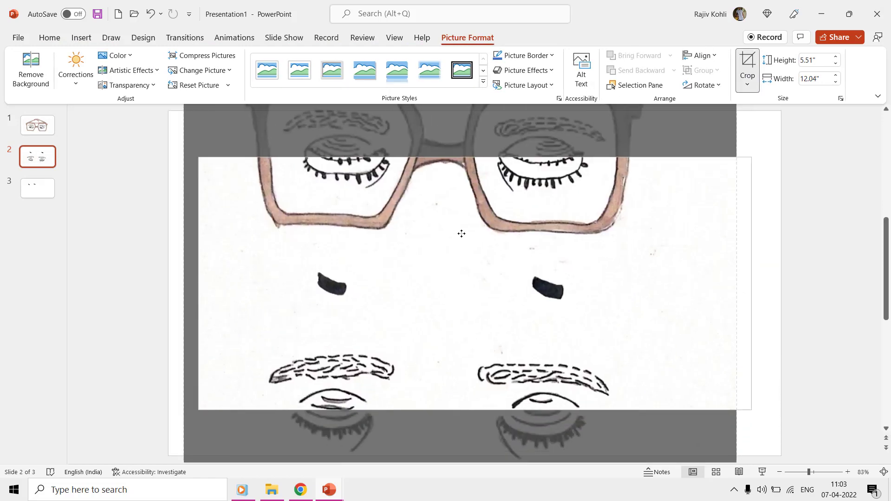
{"action": "key", "text": "ctrl+z"}
{"action": "left_click_drag", "start_coordinate": [475, 157], "coordinate": [471, 253]}
{"action": "left_click", "coordinate": [149, 216]}
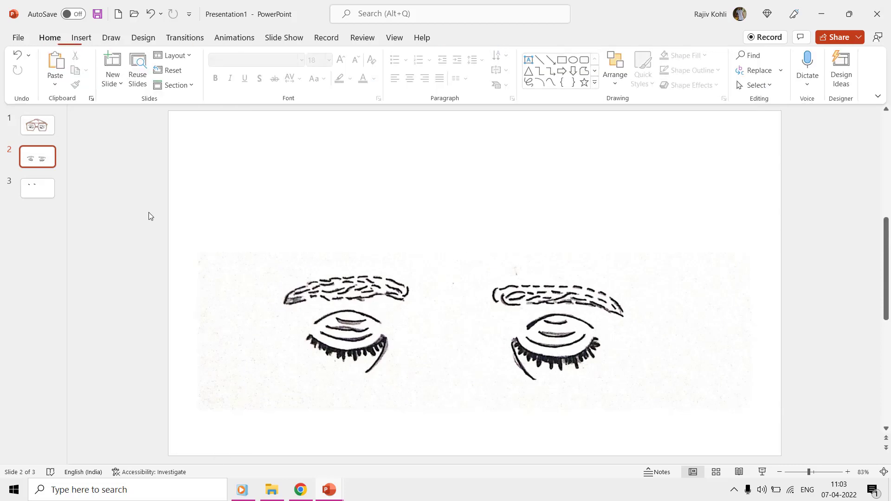
Step: Draw a freeform outline around the left eyebrow
{"action": "left_click", "coordinate": [81, 38]}
{"action": "left_click", "coordinate": [217, 72]}
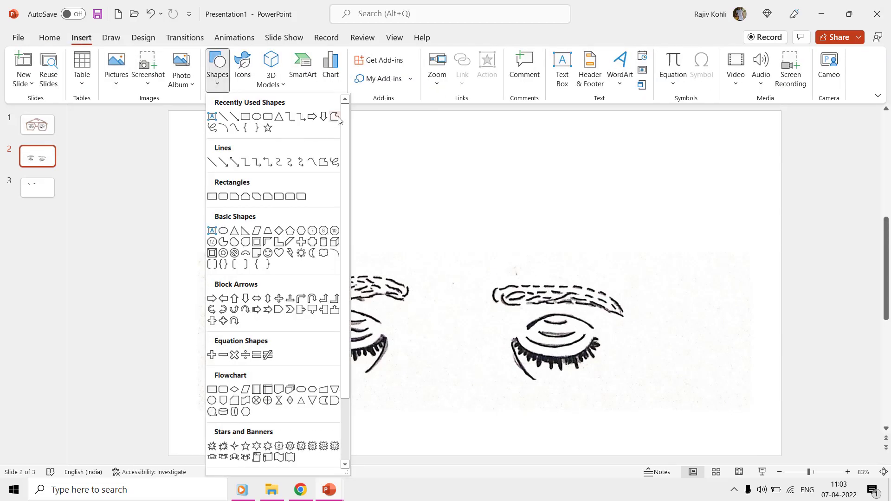
{"action": "left_click", "coordinate": [336, 118]}
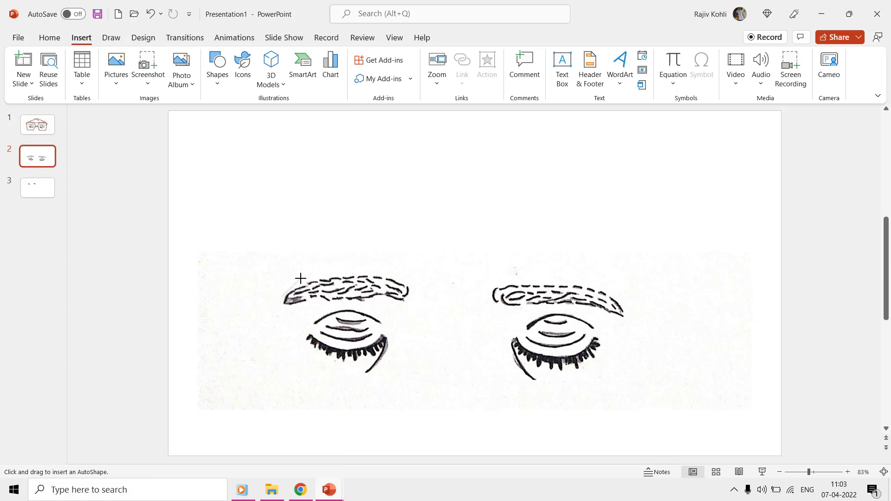
{"action": "left_click", "coordinate": [400, 276]}
{"action": "left_click", "coordinate": [279, 301]}
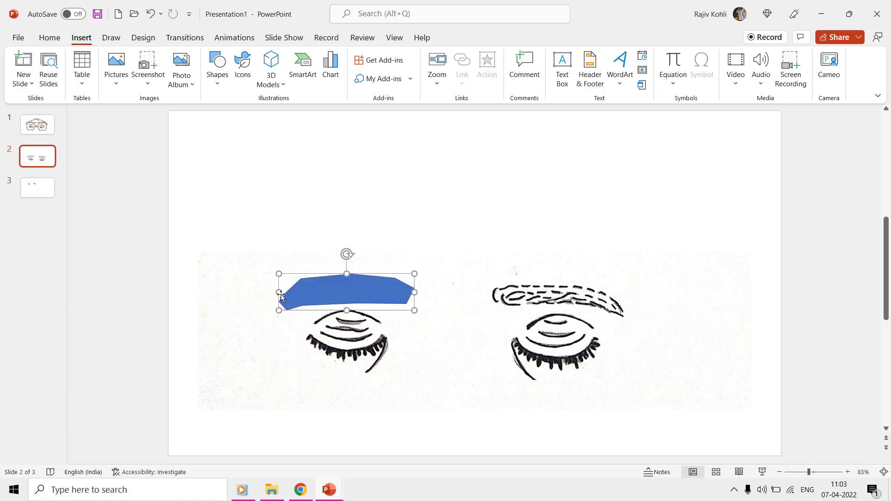
Step: Intersect the picture with the outline so only the left eyebrow remains
{"action": "left_click", "coordinate": [252, 256]}
{"action": "left_click", "coordinate": [318, 293], "text": "shift"}
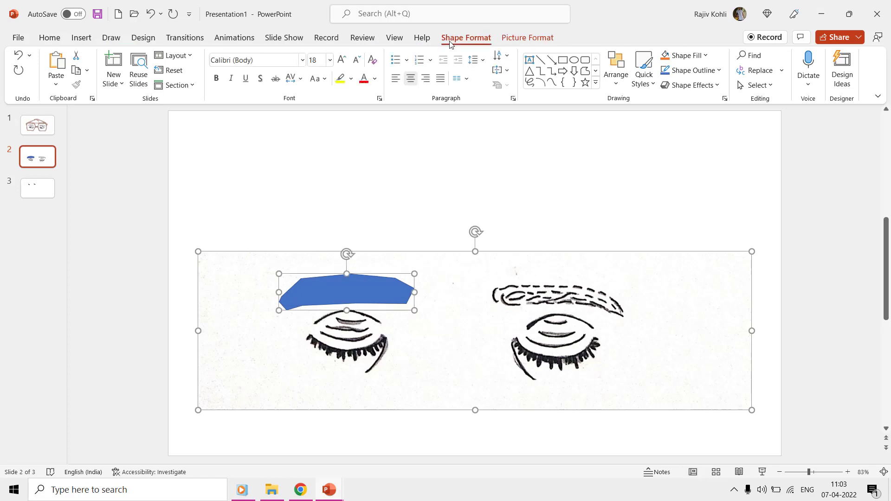
{"action": "left_click", "coordinate": [466, 37]}
{"action": "left_click", "coordinate": [125, 85]}
{"action": "left_click", "coordinate": [121, 148]}
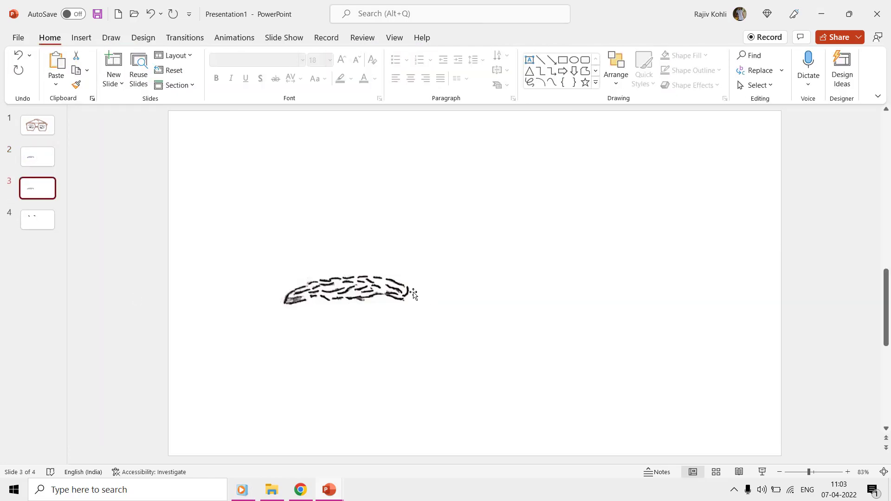
{"action": "left_click", "coordinate": [36, 130]}
Step: Duplicate slide 1 and crop the picture closely around one eyebrow
{"action": "right_click", "coordinate": [36, 128]}
{"action": "left_click", "coordinate": [76, 225]}
{"action": "left_click", "coordinate": [464, 278]}
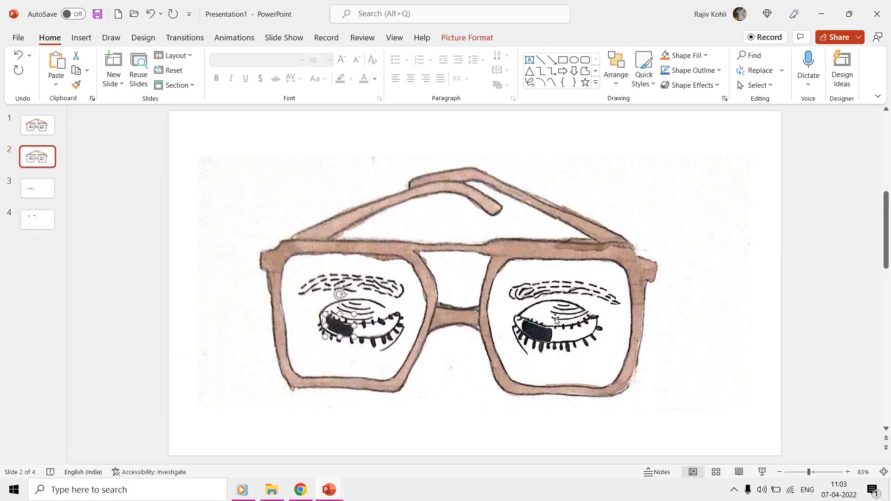
{"action": "left_click_drag", "start_coordinate": [452, 438], "coordinate": [452, 181]}
{"action": "left_click_drag", "start_coordinate": [745, 163], "coordinate": [655, 267]}
{"action": "mouse_move", "coordinate": [200, 405]}
{"action": "left_mouse_down"}
{"action": "mouse_move", "coordinate": [469, 307]}
{"action": "mouse_move", "coordinate": [476, 321]}
{"action": "left_mouse_up"}
{"action": "left_click", "coordinate": [766, 253]}
Step: Trace a scribble outline around the eyebrow and intersect the picture with it
{"action": "left_click", "coordinate": [81, 37]}
{"action": "left_click", "coordinate": [217, 67]}
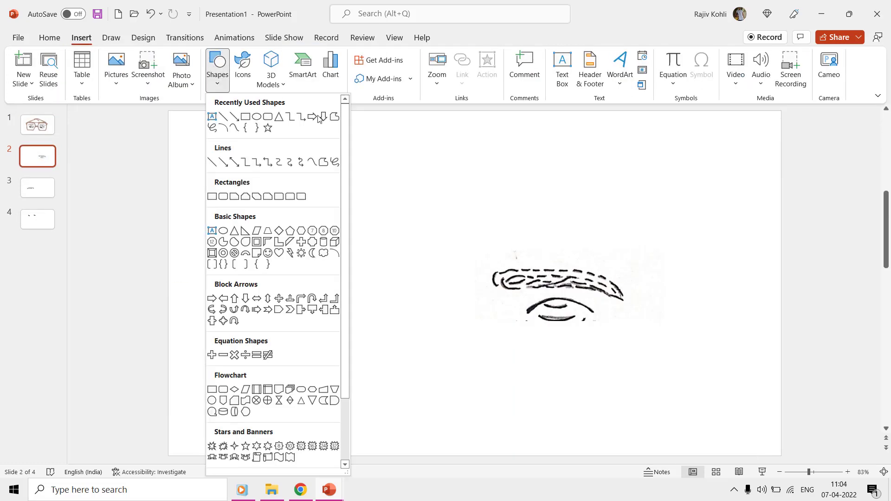
{"action": "left_click", "coordinate": [328, 168]}
{"action": "mouse_move", "coordinate": [490, 275]}
{"action": "left_mouse_down"}
{"action": "mouse_move", "coordinate": [527, 264]}
{"action": "mouse_move", "coordinate": [615, 280]}
{"action": "mouse_move", "coordinate": [580, 296]}
{"action": "mouse_move", "coordinate": [491, 275]}
{"action": "left_mouse_up"}
{"action": "left_click", "coordinate": [483, 311], "text": "shift"}
{"action": "left_click", "coordinate": [128, 85]}
{"action": "left_click", "coordinate": [123, 148]}
Step: Make another copy of slide 1 with Ctrl+D and crop it to the left eye
{"action": "left_click", "coordinate": [38, 125]}
{"action": "key", "text": "ctrl+d"}
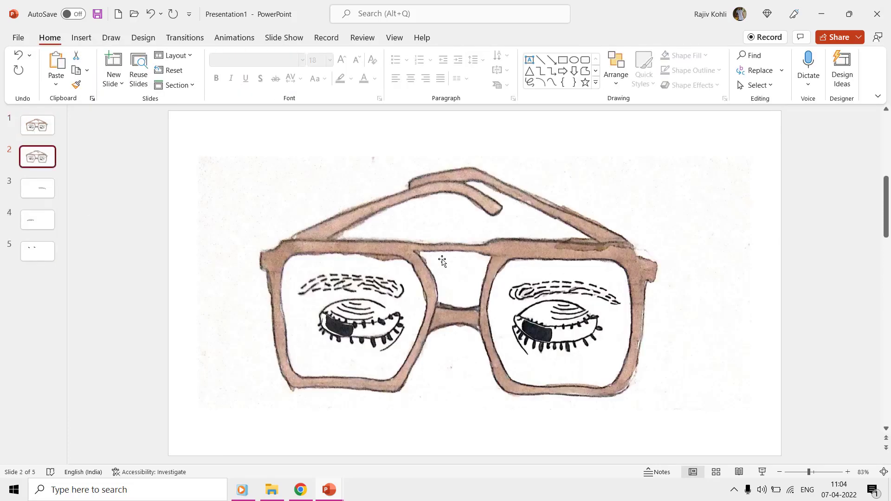
{"action": "left_click", "coordinate": [538, 334]}
{"action": "left_click", "coordinate": [467, 37]}
{"action": "left_click", "coordinate": [747, 70]}
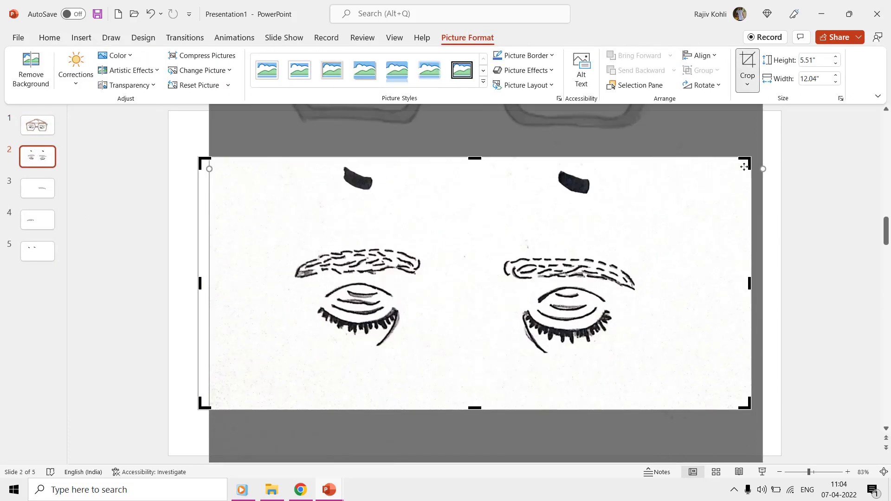
{"action": "left_click_drag", "start_coordinate": [749, 165], "coordinate": [434, 275]}
{"action": "left_click_drag", "start_coordinate": [209, 408], "coordinate": [301, 364]}
{"action": "key", "text": "Escape"}
Step: Trace a freeform outline around the left eye and clip the picture to it
{"action": "left_click", "coordinate": [81, 37]}
{"action": "left_click", "coordinate": [217, 70]}
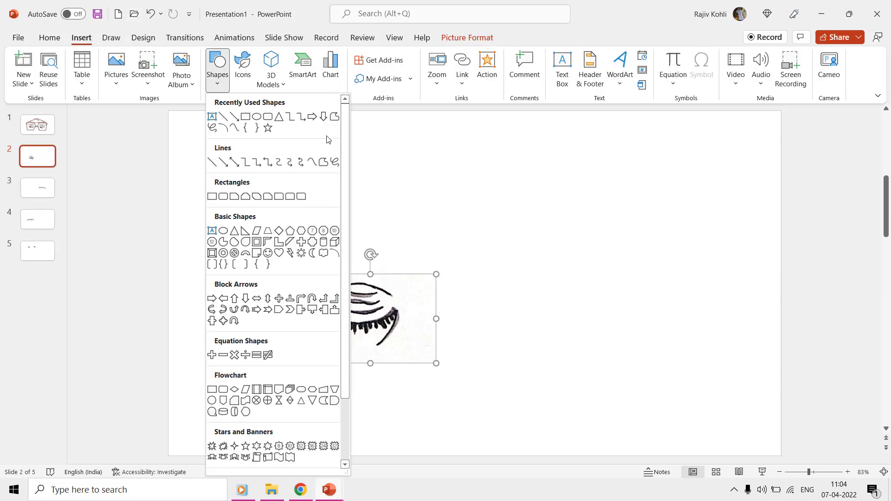
{"action": "left_click", "coordinate": [332, 161]}
{"action": "mouse_move", "coordinate": [317, 286]}
{"action": "left_mouse_down"}
{"action": "mouse_move", "coordinate": [376, 281]}
{"action": "mouse_move", "coordinate": [394, 342]}
{"action": "mouse_move", "coordinate": [314, 324]}
{"action": "mouse_move", "coordinate": [310, 286]}
{"action": "left_mouse_up"}
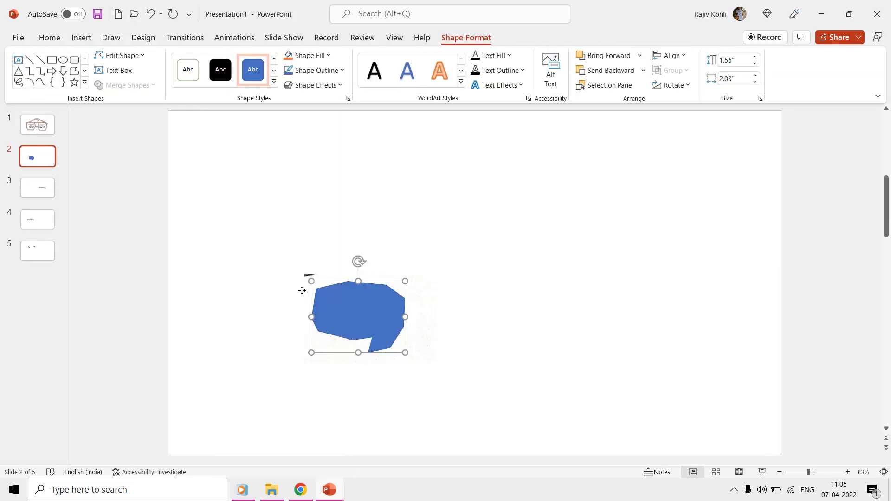
{"action": "left_click", "coordinate": [308, 288], "text": "shift"}
{"action": "left_click", "coordinate": [126, 86]}
{"action": "left_click", "coordinate": [123, 147]}
Step: Duplicate the glasses slide again and crop the picture tightly to the right eye
{"action": "left_click", "coordinate": [42, 134]}
{"action": "key", "text": "ctrl+d"}
{"action": "left_click", "coordinate": [335, 242]}
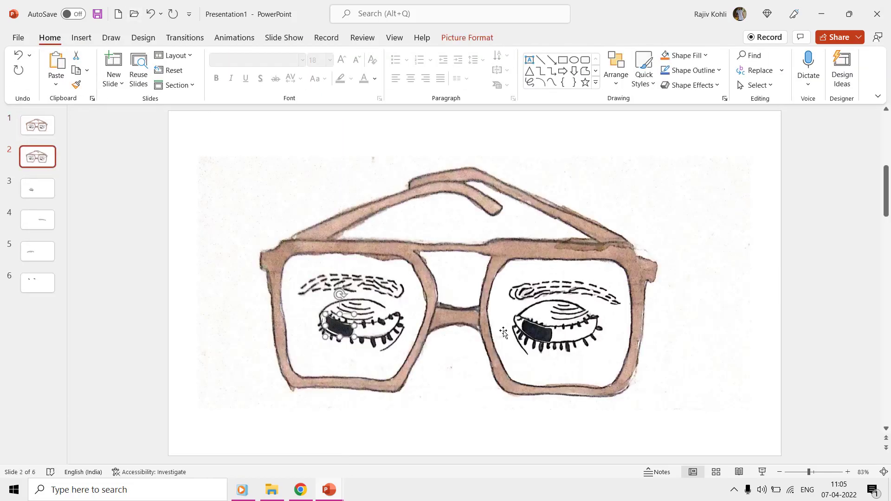
{"action": "left_click", "coordinate": [467, 37]}
{"action": "left_click", "coordinate": [747, 70]}
{"action": "left_click_drag", "start_coordinate": [468, 433], "coordinate": [476, 190]}
{"action": "left_click_drag", "start_coordinate": [201, 159], "coordinate": [515, 299]}
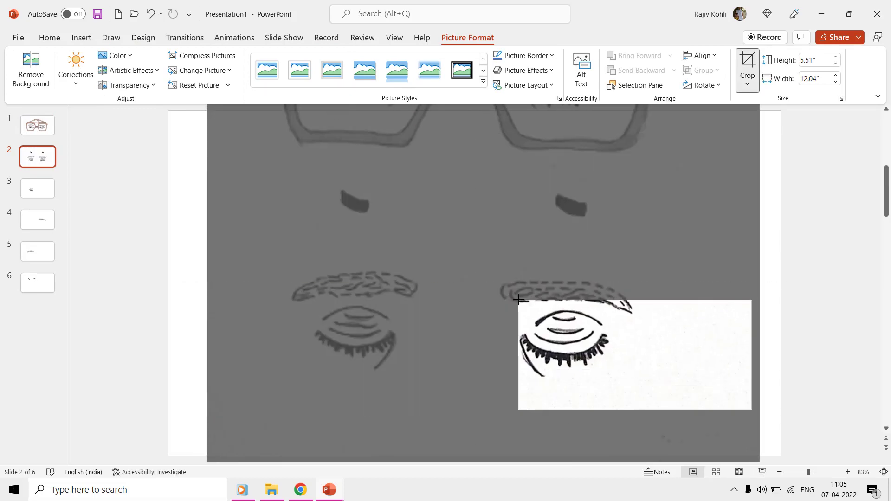
{"action": "left_click_drag", "start_coordinate": [750, 408], "coordinate": [618, 392]}
{"action": "left_click", "coordinate": [81, 37]}
Step: Trace the closed right eye and intersect so only the eye remains
{"action": "left_click", "coordinate": [217, 74]}
{"action": "left_click", "coordinate": [212, 118]}
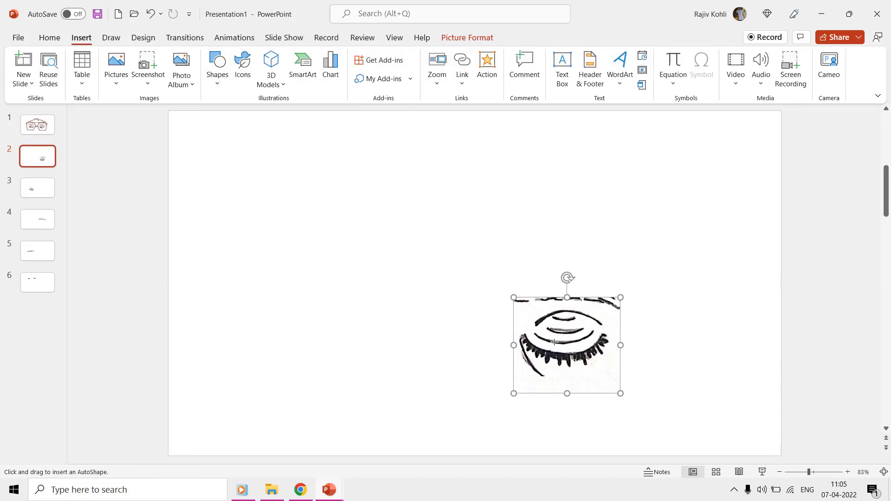
{"action": "mouse_move", "coordinate": [514, 328]}
{"action": "left_mouse_down"}
{"action": "mouse_move", "coordinate": [580, 308]}
{"action": "mouse_move", "coordinate": [564, 371]}
{"action": "mouse_move", "coordinate": [514, 328]}
{"action": "left_mouse_up"}
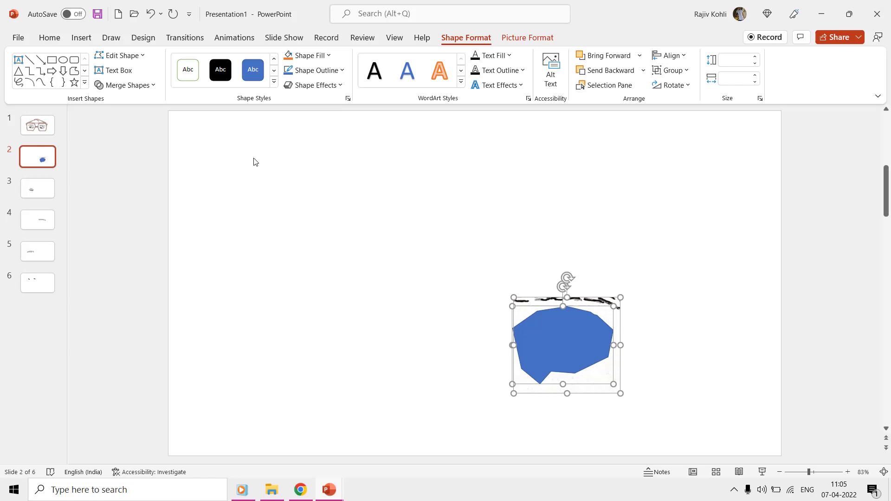
{"action": "left_click", "coordinate": [129, 86]}
{"action": "left_click", "coordinate": [125, 148]}
{"action": "key", "text": "Page_Up"}
{"action": "left_click", "coordinate": [42, 132]}
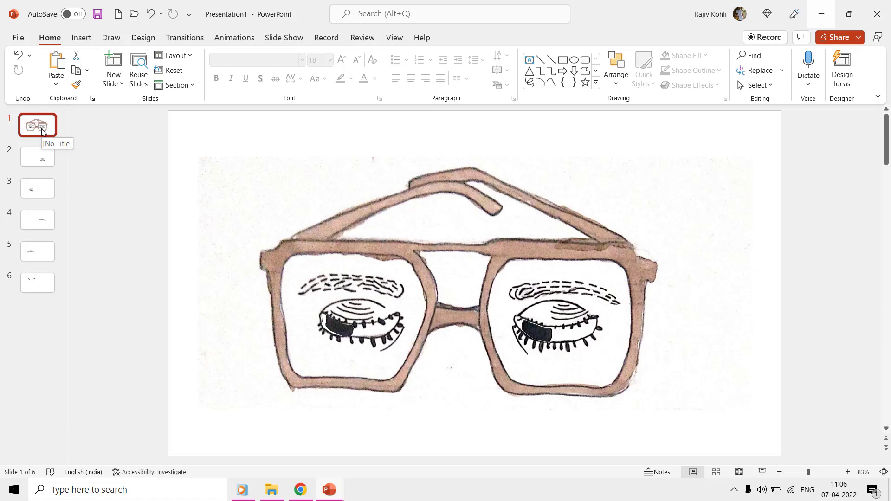
Step: Duplicate the glasses slide and replace the right pupil with the closed right eye from slide 3
{"action": "right_click", "coordinate": [42, 132]}
{"action": "left_click", "coordinate": [88, 263]}
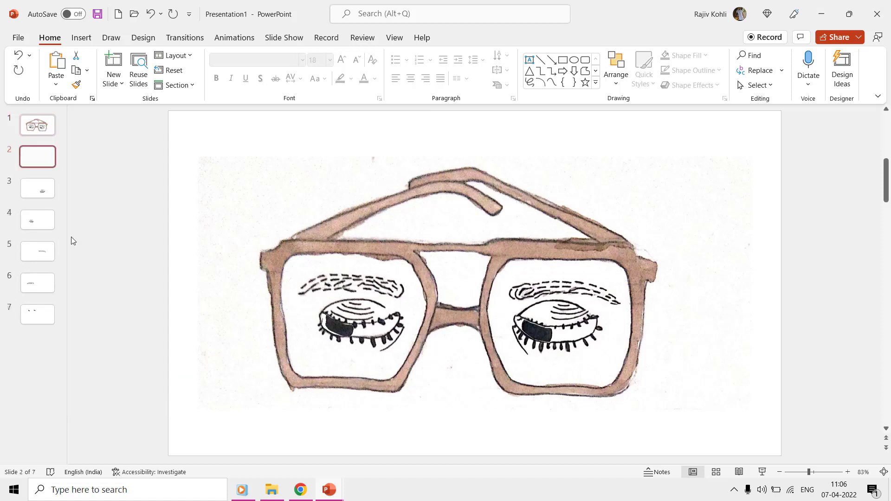
{"action": "left_click", "coordinate": [40, 316]}
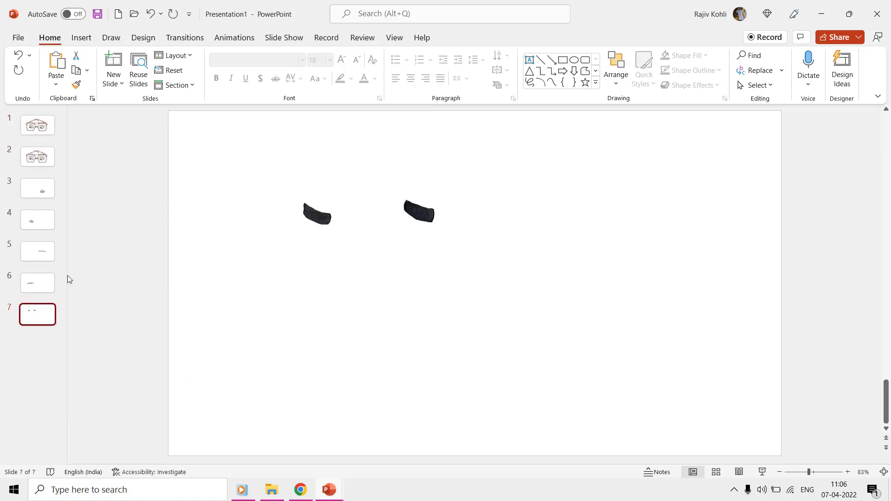
{"action": "left_click", "coordinate": [38, 188]}
{"action": "left_click", "coordinate": [560, 334]}
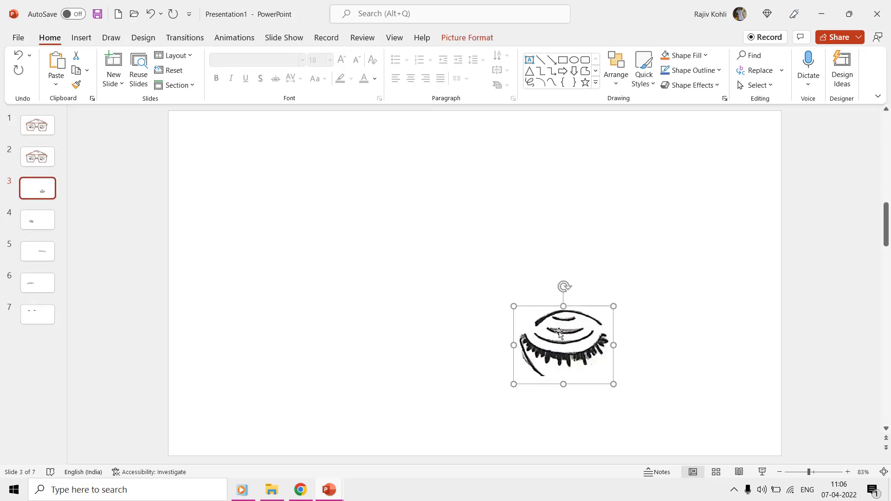
{"action": "left_click", "coordinate": [37, 157]}
{"action": "left_click", "coordinate": [532, 336]}
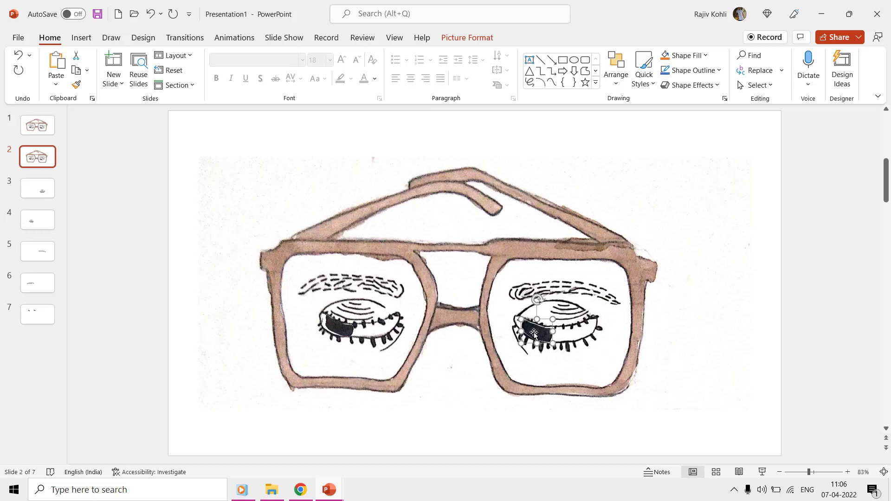
{"action": "key", "text": "Delete"}
{"action": "key", "text": "ctrl+v"}
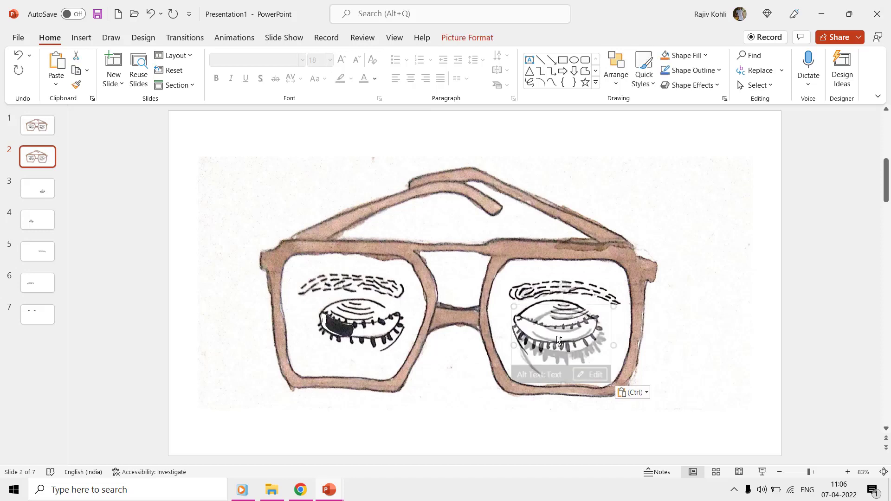
{"action": "left_click_drag", "start_coordinate": [557, 335], "coordinate": [563, 328]}
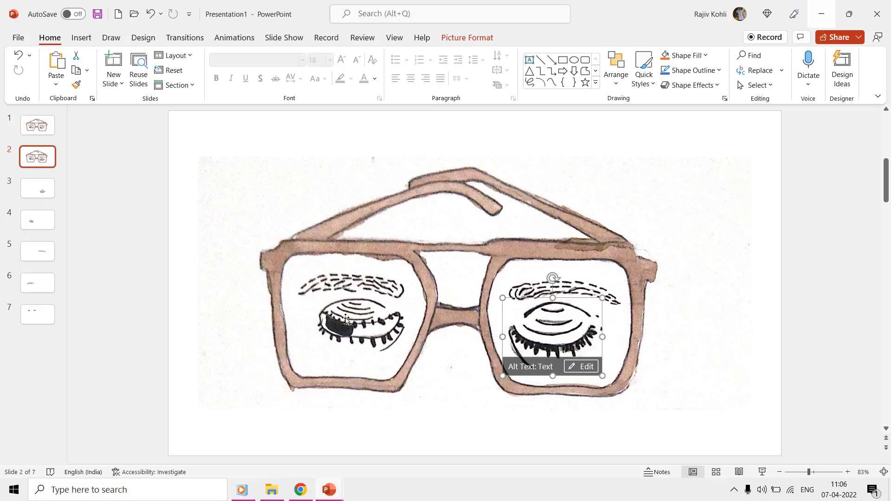
Step: Copy the closed eye from slide 4 onto the left lens and align both eyes
{"action": "left_click", "coordinate": [39, 224]}
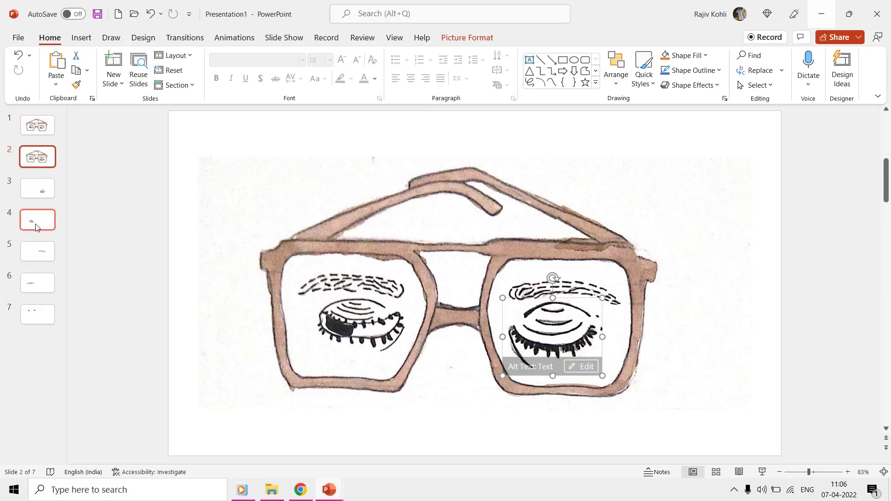
{"action": "left_click", "coordinate": [350, 309]}
{"action": "left_click", "coordinate": [77, 70]}
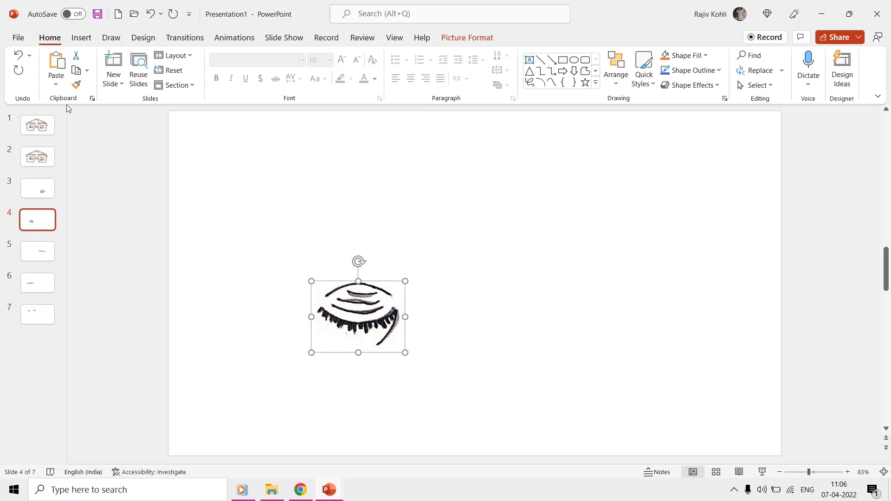
{"action": "left_click", "coordinate": [41, 159]}
{"action": "left_click", "coordinate": [55, 63]}
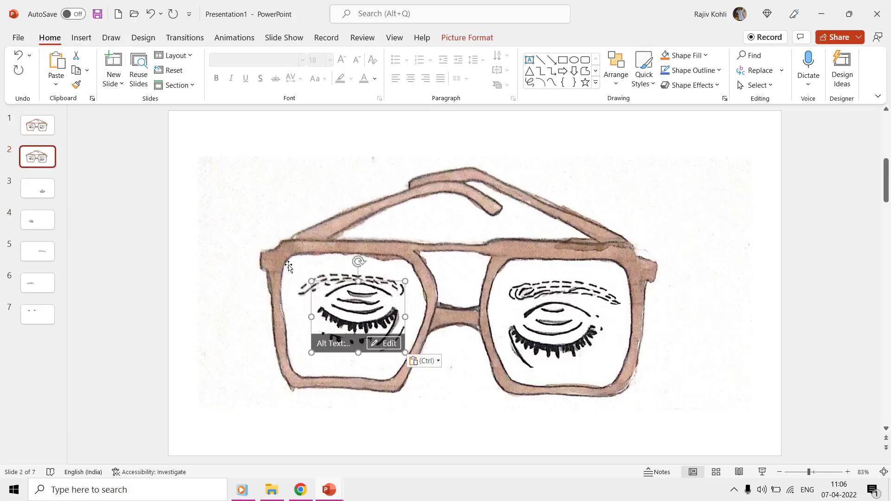
{"action": "left_click_drag", "start_coordinate": [366, 309], "coordinate": [369, 323]}
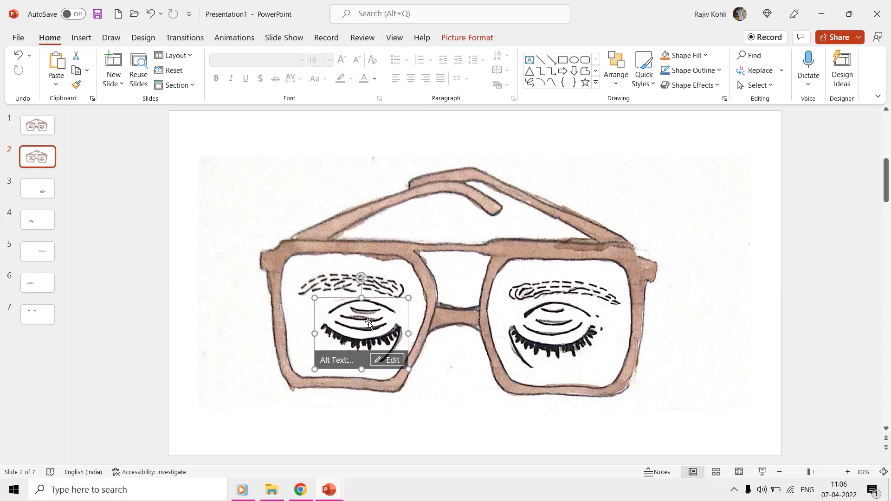
{"action": "left_click_drag", "start_coordinate": [555, 328], "coordinate": [554, 328]}
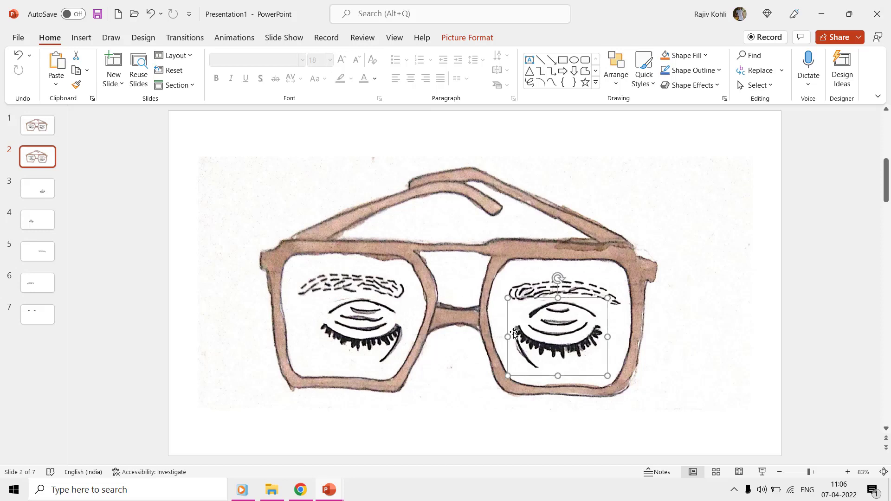
Step: Duplicate the first glasses slide and move the copy to position 3
{"action": "left_click", "coordinate": [41, 132]}
{"action": "right_click", "coordinate": [41, 126]}
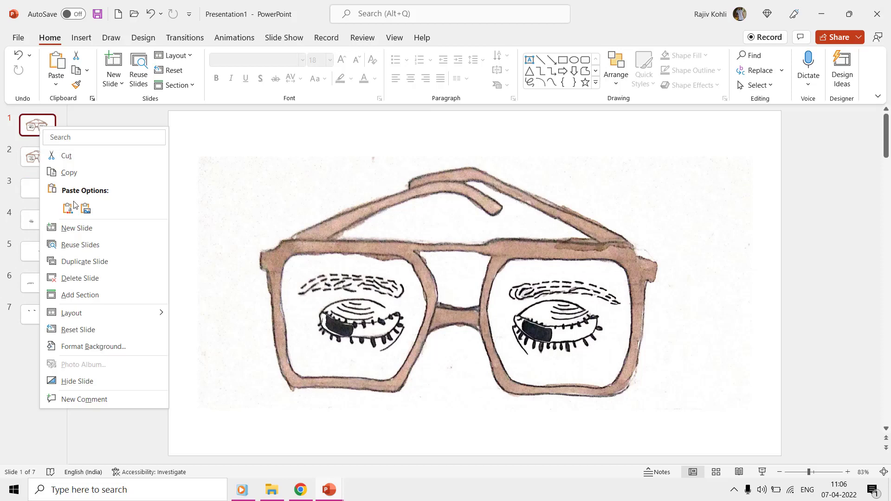
{"action": "left_click", "coordinate": [82, 262]}
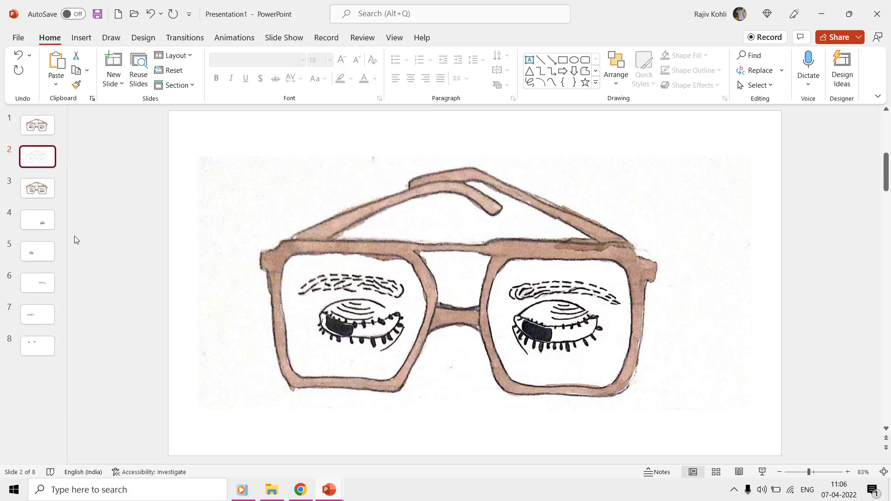
{"action": "left_click_drag", "start_coordinate": [35, 155], "coordinate": [36, 194]}
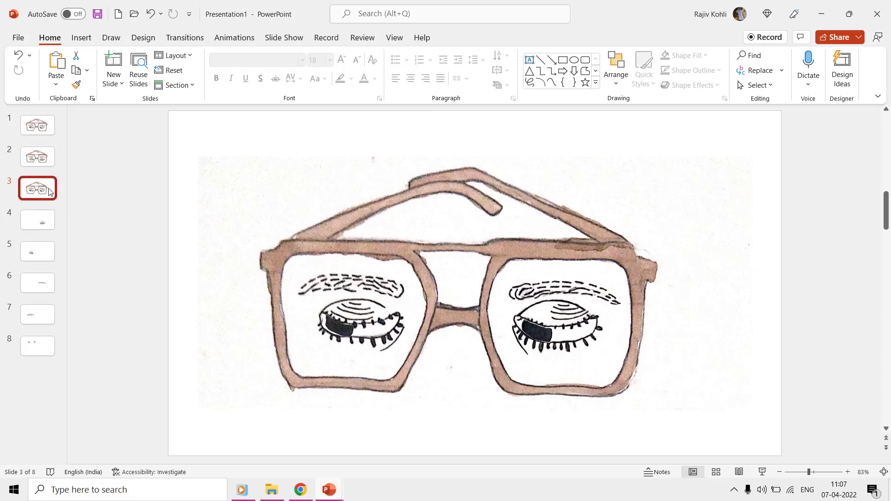
Step: Duplicate slide 3 and shift both pupils right, tilting them about 19° counter-clockwise
{"action": "right_click", "coordinate": [50, 192]}
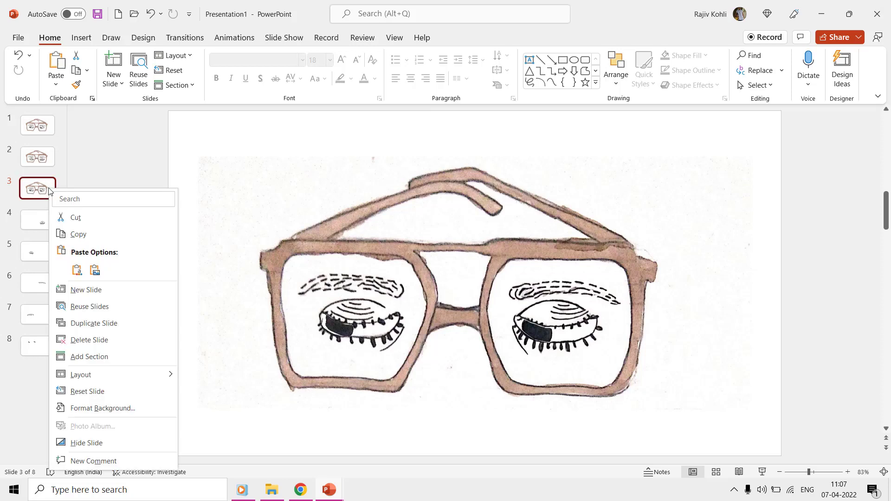
{"action": "left_click", "coordinate": [91, 323]}
{"action": "left_click_drag", "start_coordinate": [348, 336], "coordinate": [361, 332]}
{"action": "scroll", "coordinate": [386, 322], "scroll_direction": "up", "scroll_amount": 5}
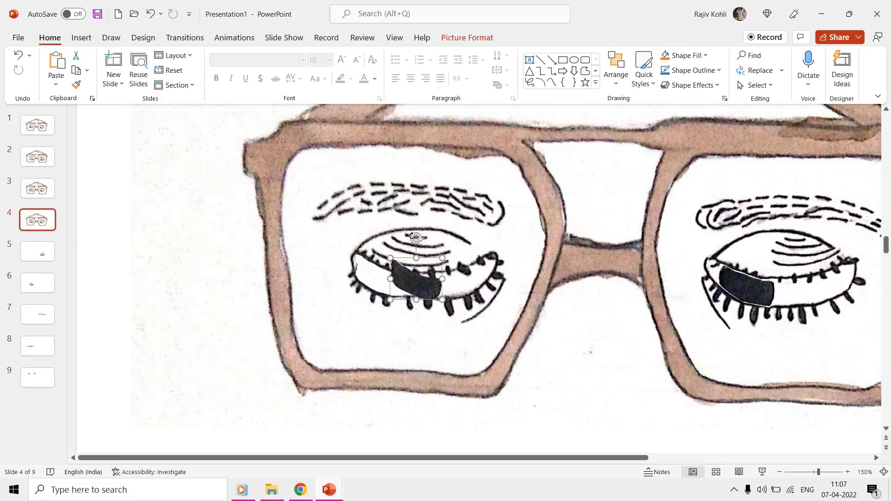
{"action": "left_click_drag", "start_coordinate": [416, 238], "coordinate": [405, 240]}
{"action": "left_click_drag", "start_coordinate": [425, 290], "coordinate": [422, 288]}
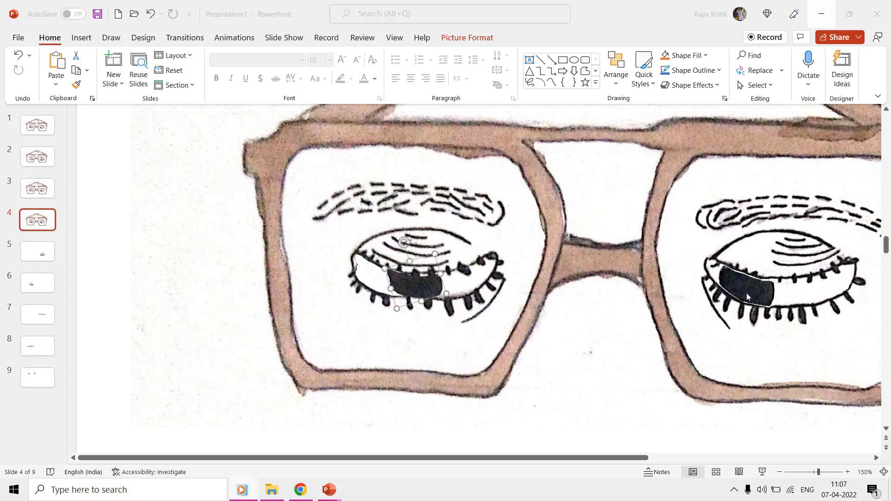
{"action": "left_click", "coordinate": [748, 286]}
{"action": "left_click_drag", "start_coordinate": [752, 291], "coordinate": [787, 297]}
{"action": "left_click_drag", "start_coordinate": [784, 251], "coordinate": [768, 253]}
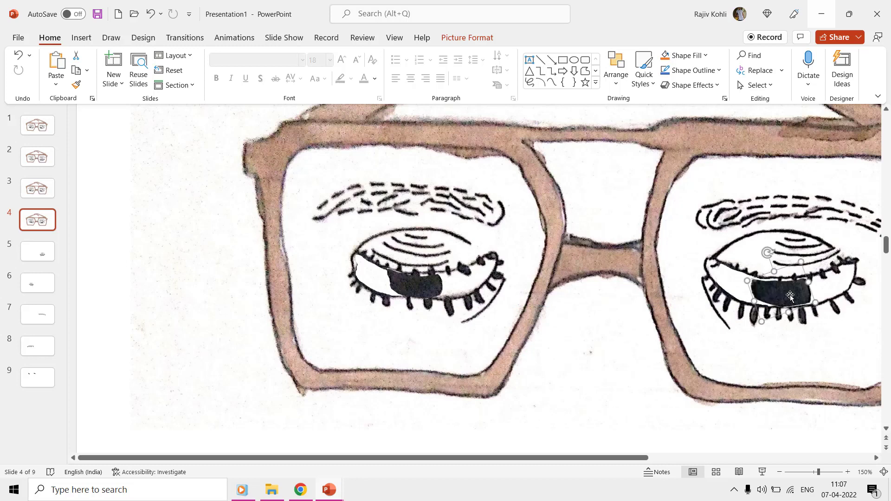
{"action": "left_click_drag", "start_coordinate": [790, 295], "coordinate": [789, 295]}
{"action": "scroll", "coordinate": [588, 248], "scroll_direction": "down", "scroll_amount": 5}
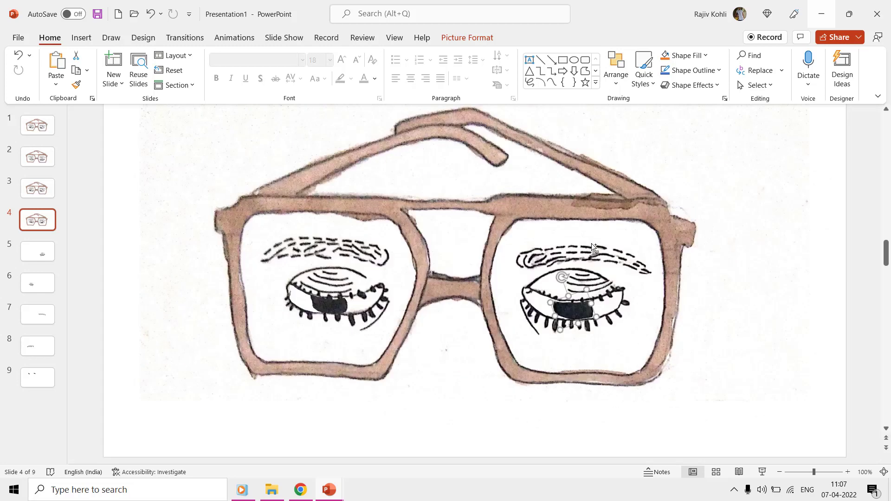
Step: Duplicate slide 4 and slide both pupils further along, tilting them about 20° to follow the eyelids
{"action": "right_click", "coordinate": [33, 224]}
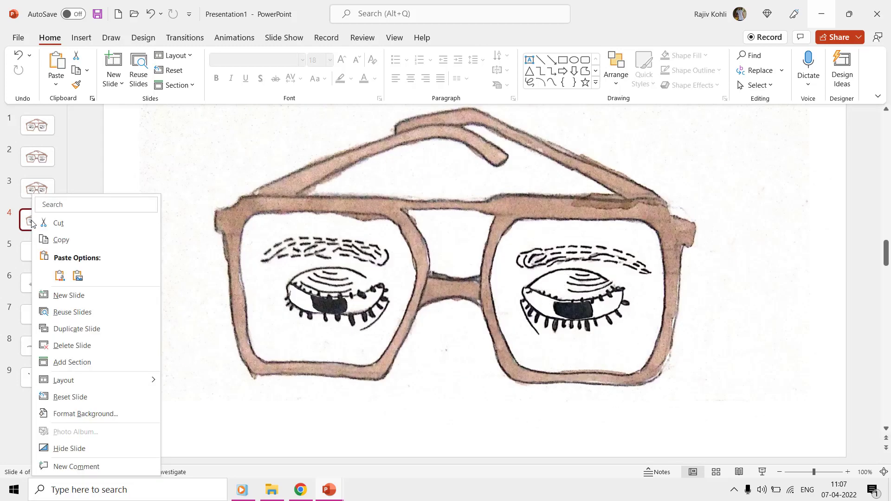
{"action": "left_click", "coordinate": [67, 330]}
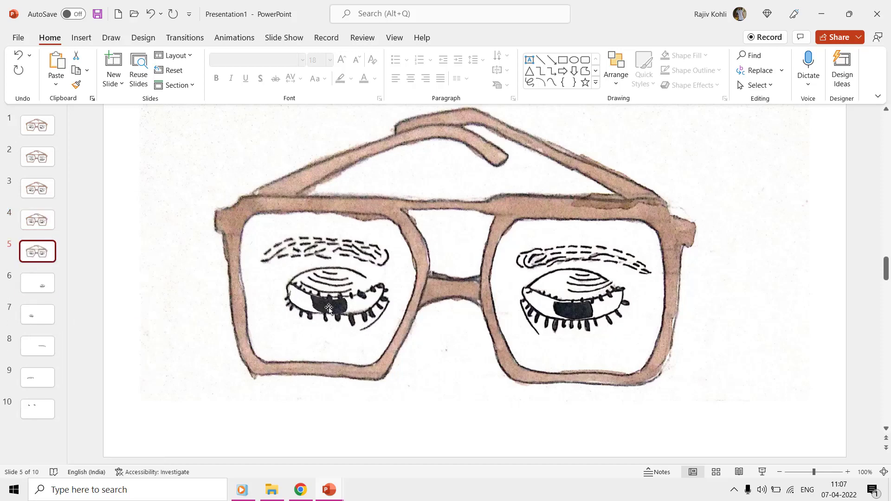
{"action": "left_click_drag", "start_coordinate": [328, 307], "coordinate": [356, 306]}
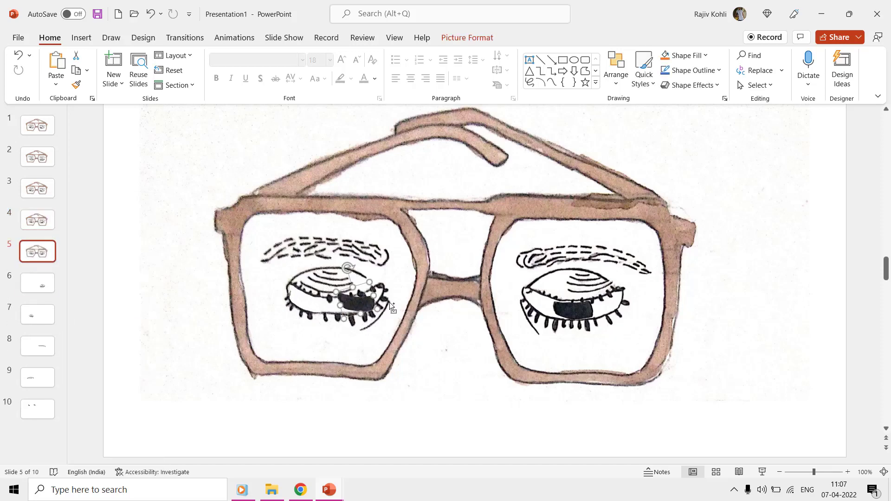
{"action": "scroll", "coordinate": [390, 304], "scroll_direction": "up", "scroll_amount": 10, "text": "ctrl"}
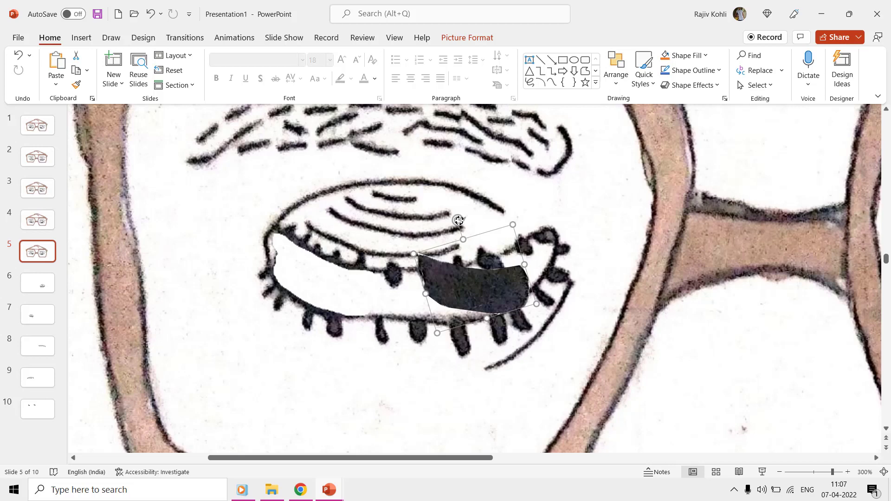
{"action": "left_click_drag", "start_coordinate": [459, 221], "coordinate": [443, 239]}
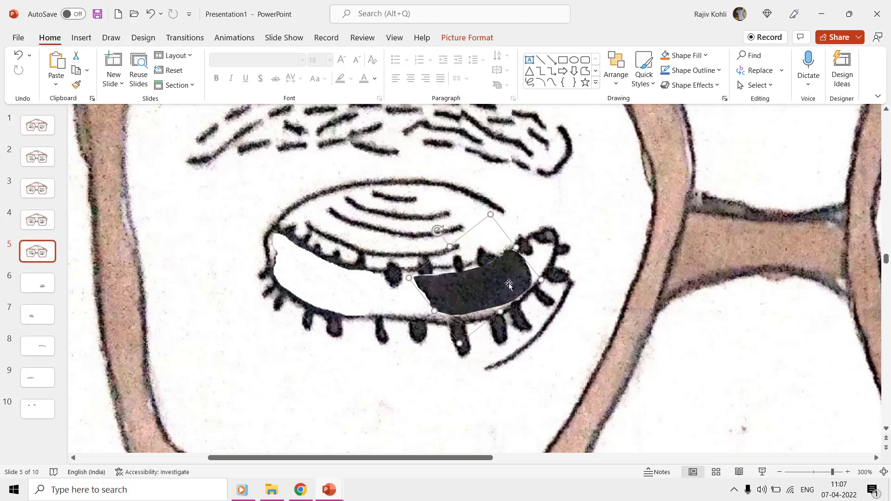
{"action": "left_click_drag", "start_coordinate": [509, 284], "coordinate": [508, 285]}
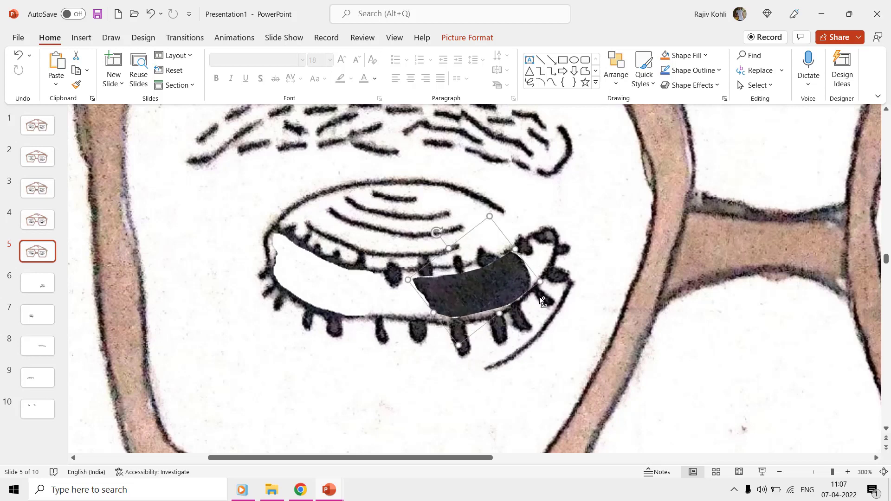
{"action": "scroll", "coordinate": [548, 296], "scroll_direction": "down", "scroll_amount": 5, "text": "ctrl"}
{"action": "left_click", "coordinate": [777, 293]}
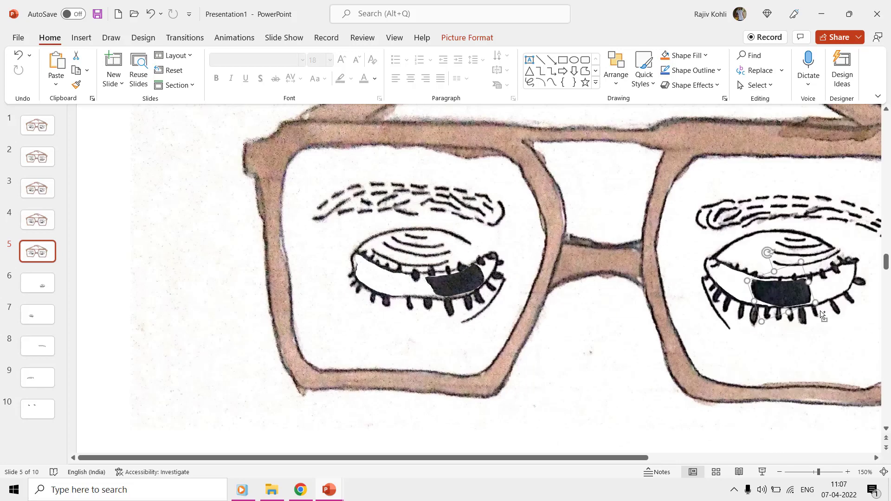
{"action": "scroll", "coordinate": [820, 311], "scroll_direction": "up", "scroll_amount": 5, "text": "ctrl"}
{"action": "left_click_drag", "start_coordinate": [488, 285], "coordinate": [532, 277]}
{"action": "left_click_drag", "start_coordinate": [502, 226], "coordinate": [495, 241]}
{"action": "left_click_drag", "start_coordinate": [528, 274], "coordinate": [531, 271]}
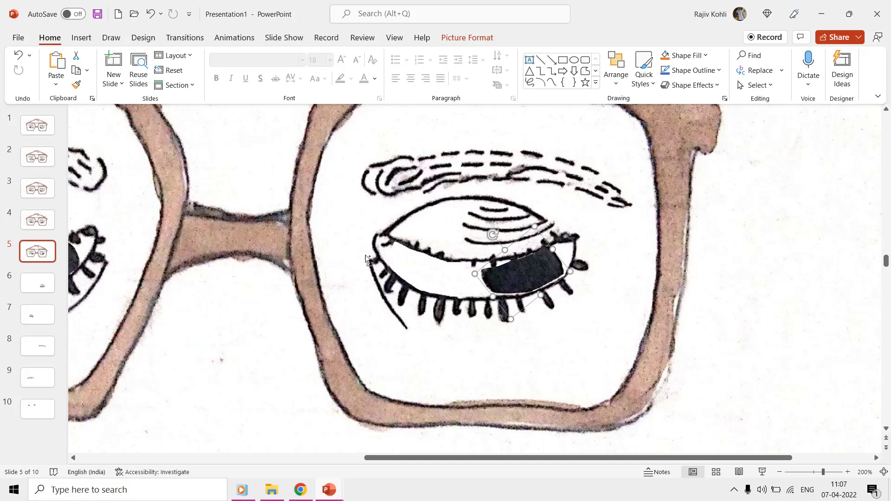
{"action": "scroll", "coordinate": [363, 255], "scroll_direction": "down", "scroll_amount": 5, "text": "ctrl"}
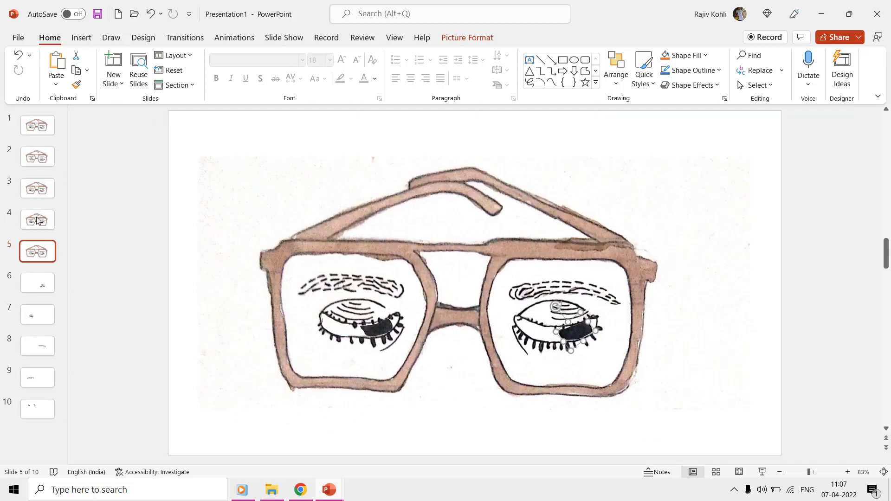
Step: Duplicate slide 1 and move the copy after the closing-eye slides
{"action": "left_click", "coordinate": [39, 133]}
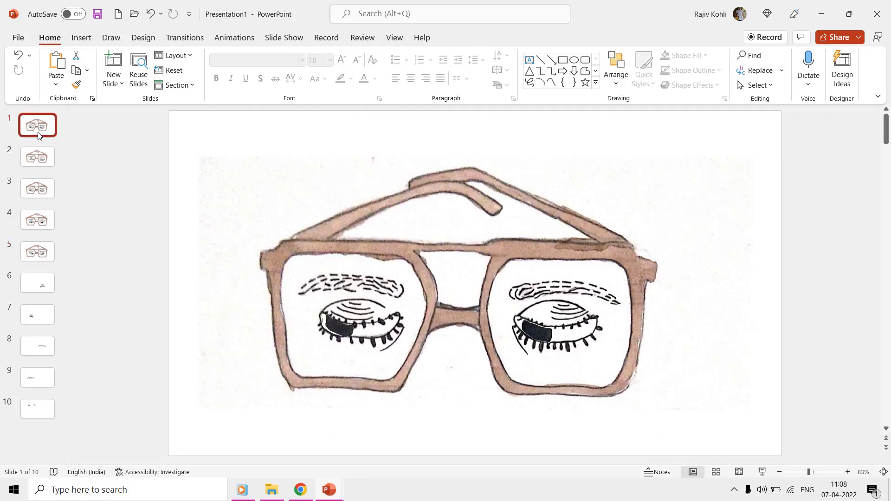
{"action": "right_click", "coordinate": [40, 132]}
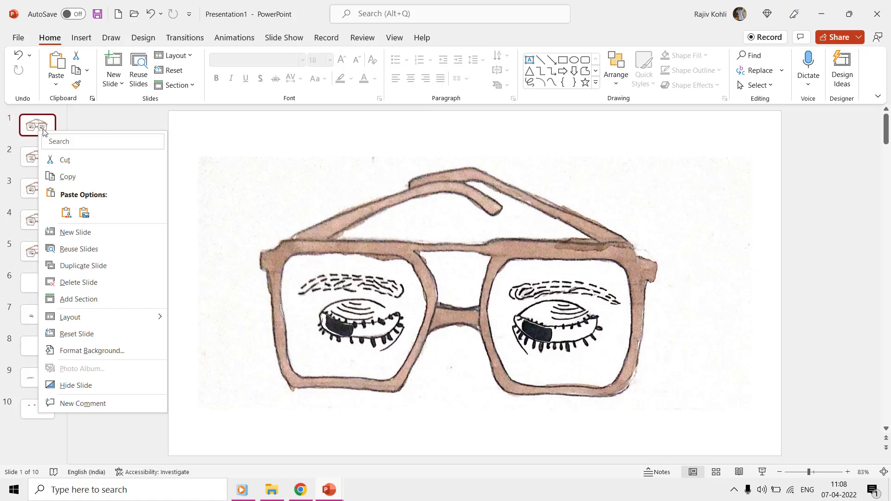
{"action": "left_click", "coordinate": [83, 266]}
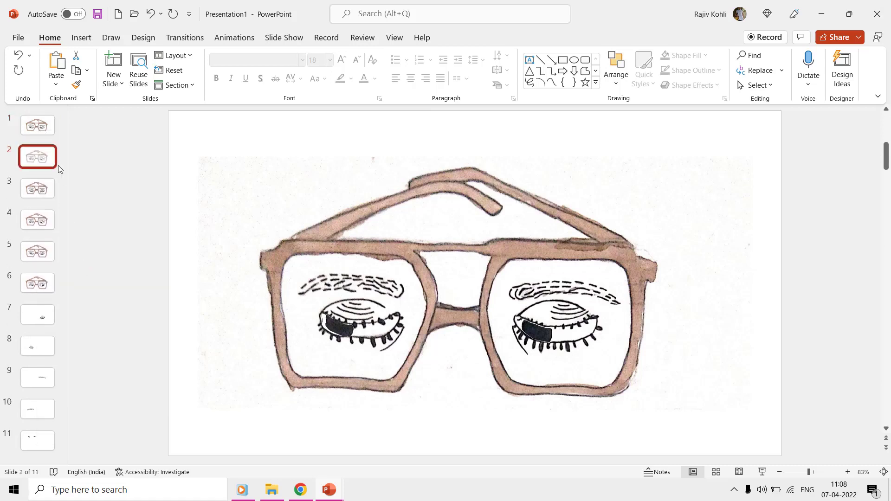
{"action": "left_click_drag", "start_coordinate": [40, 160], "coordinate": [35, 287]}
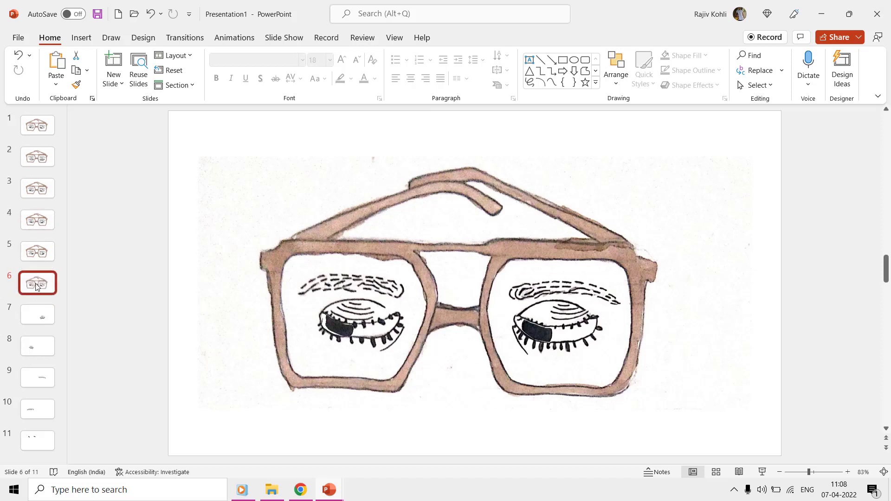
Step: Delete leftover slides 7 through 11
{"action": "left_click", "coordinate": [43, 322]}
{"action": "left_click", "coordinate": [39, 359], "text": "shift"}
{"action": "left_click", "coordinate": [39, 378], "text": "shift"}
{"action": "left_click", "coordinate": [38, 409], "text": "shift"}
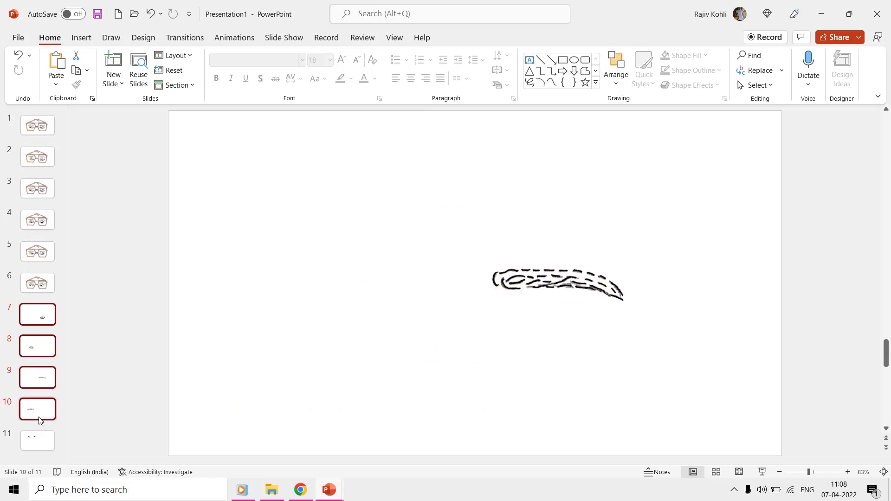
{"action": "left_click", "coordinate": [37, 439], "text": "shift"}
{"action": "right_click", "coordinate": [37, 436]}
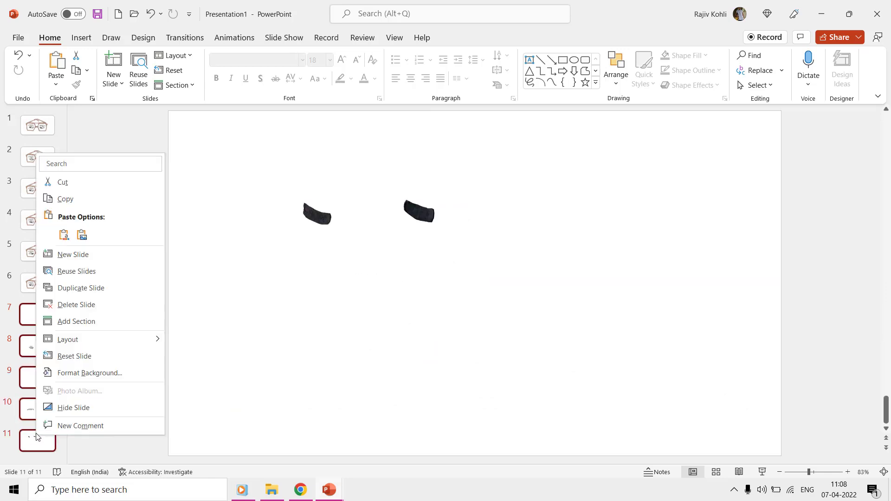
{"action": "left_click", "coordinate": [85, 305]}
{"action": "left_click", "coordinate": [38, 129]}
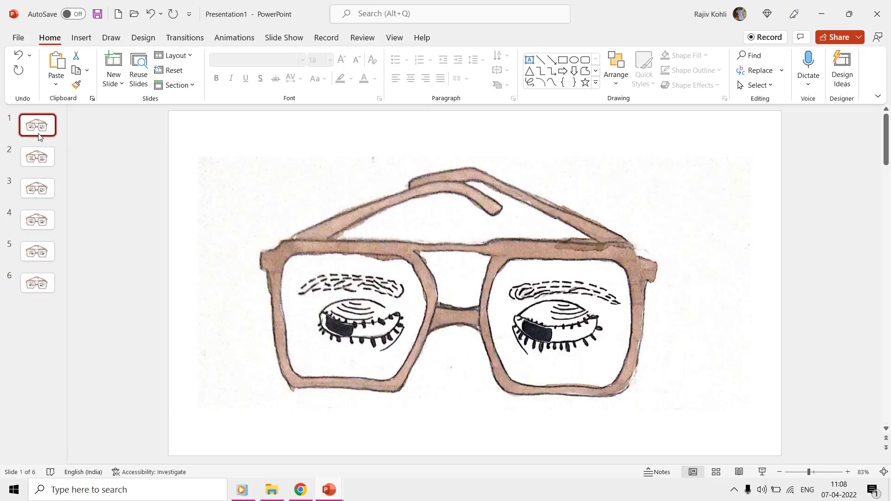
Step: Set slides 1–6 to advance automatically after 00:01.00 instead of on mouse click
{"action": "left_click", "coordinate": [41, 160], "text": "shift"}
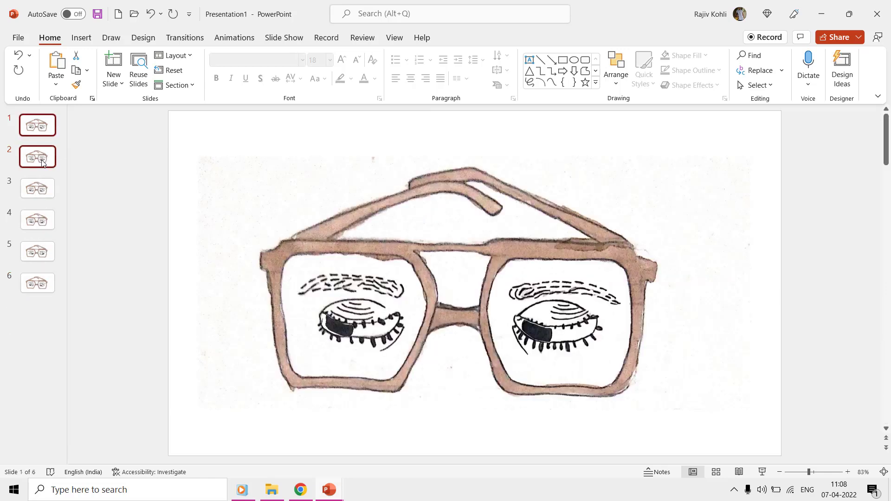
{"action": "left_click", "coordinate": [32, 281], "text": "shift"}
{"action": "left_click", "coordinate": [45, 127]}
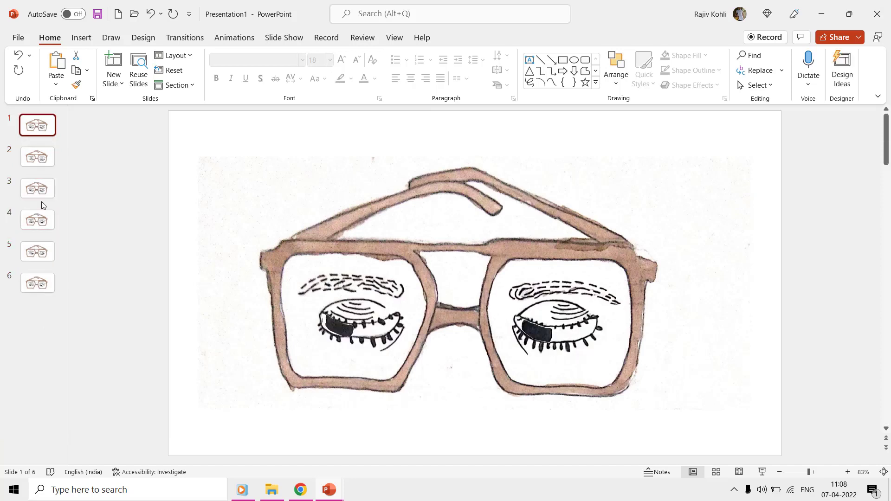
{"action": "left_click", "coordinate": [35, 279], "text": "shift"}
{"action": "left_click", "coordinate": [184, 37]}
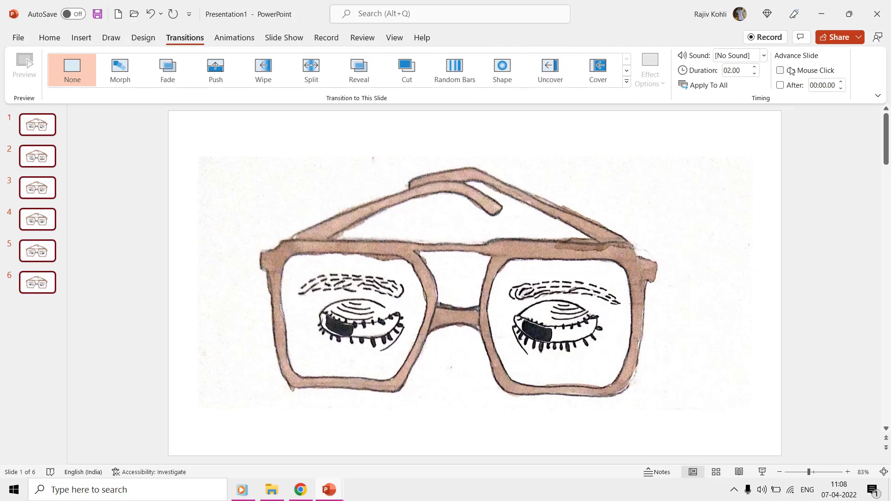
{"action": "left_click", "coordinate": [786, 87]}
{"action": "left_click", "coordinate": [841, 82]}
{"action": "left_click", "coordinate": [842, 82]}
{"action": "double_click", "coordinate": [825, 88]}
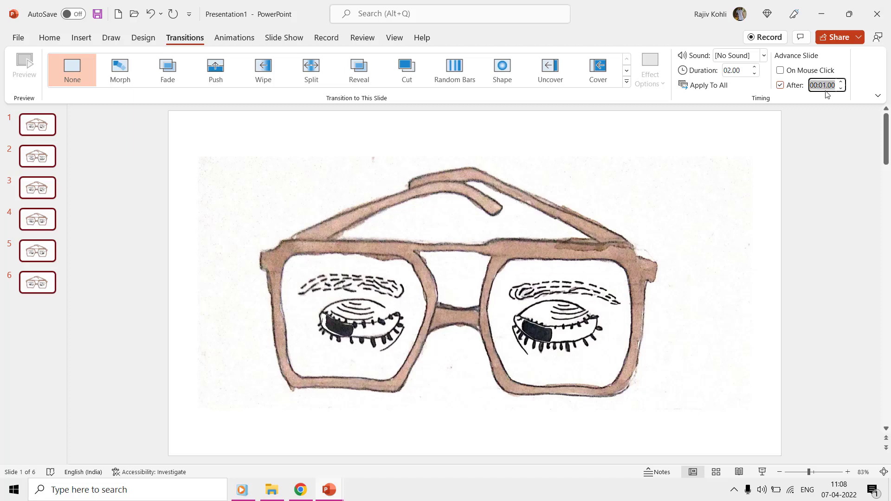
{"action": "left_click", "coordinate": [52, 123]}
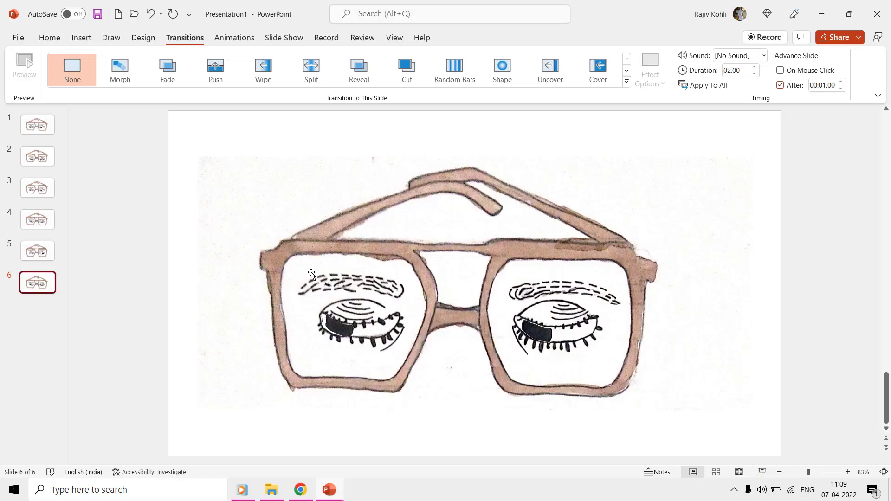
Step: Turn on 'Loop continuously until Esc' in the slide show setup
{"action": "left_click", "coordinate": [42, 128]}
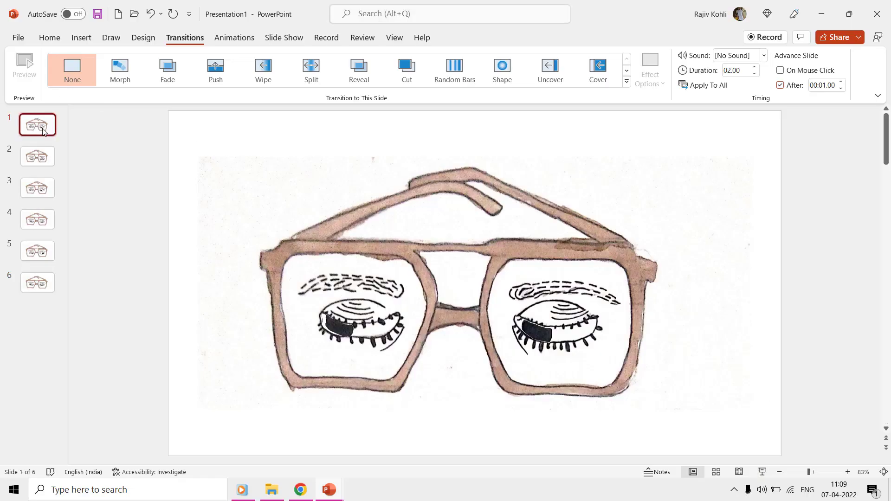
{"action": "left_click", "coordinate": [275, 36]}
{"action": "left_click", "coordinate": [213, 77]}
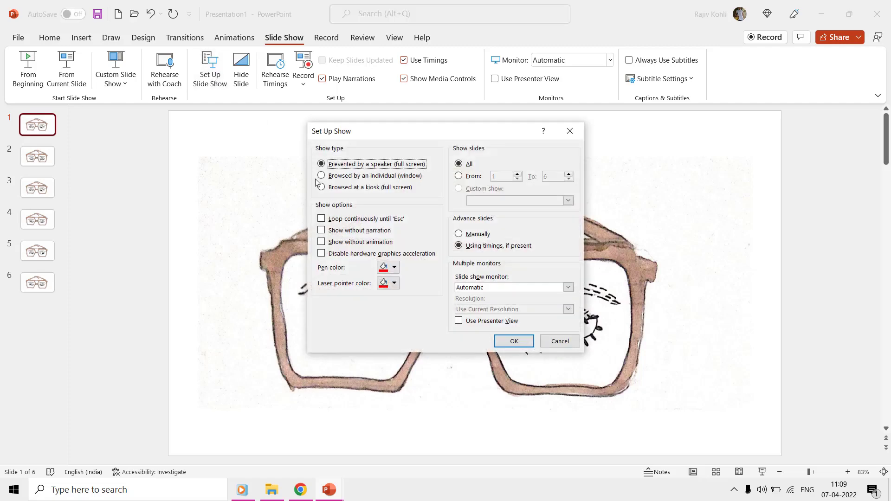
{"action": "left_click", "coordinate": [342, 220]}
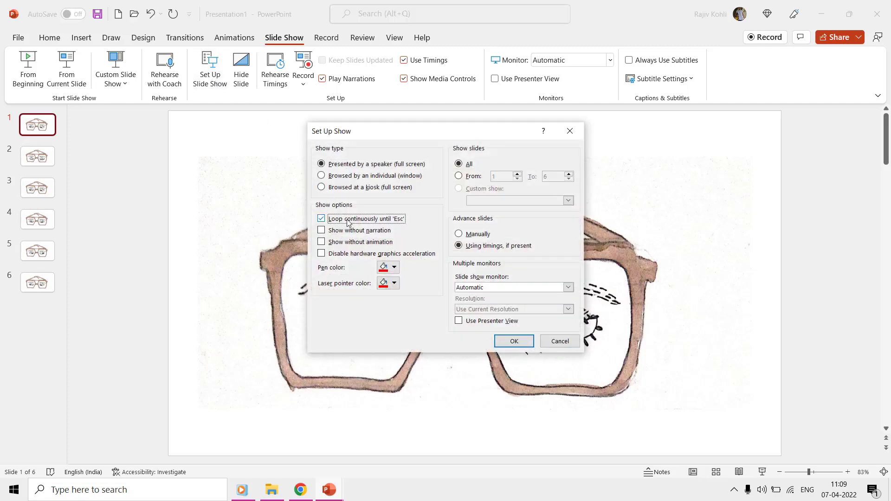
{"action": "left_click", "coordinate": [513, 342]}
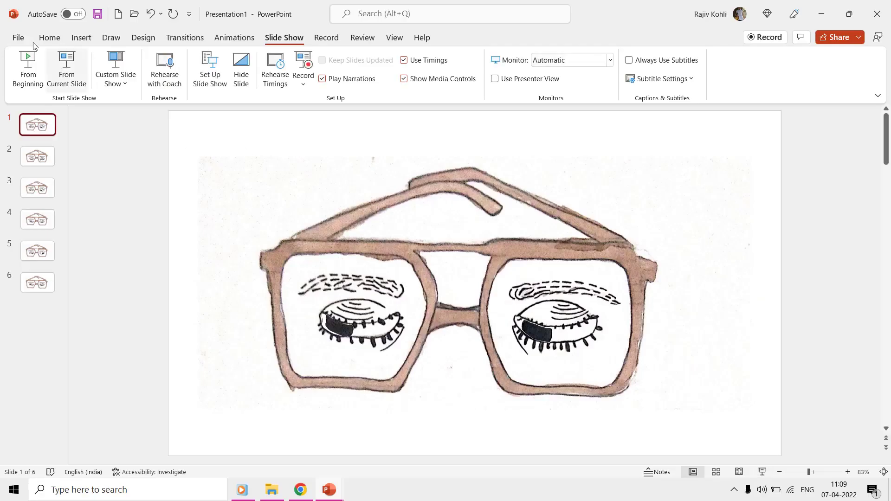
Step: Export the six slides as the animated GIF Presentation1.gif
{"action": "left_click", "coordinate": [17, 38]}
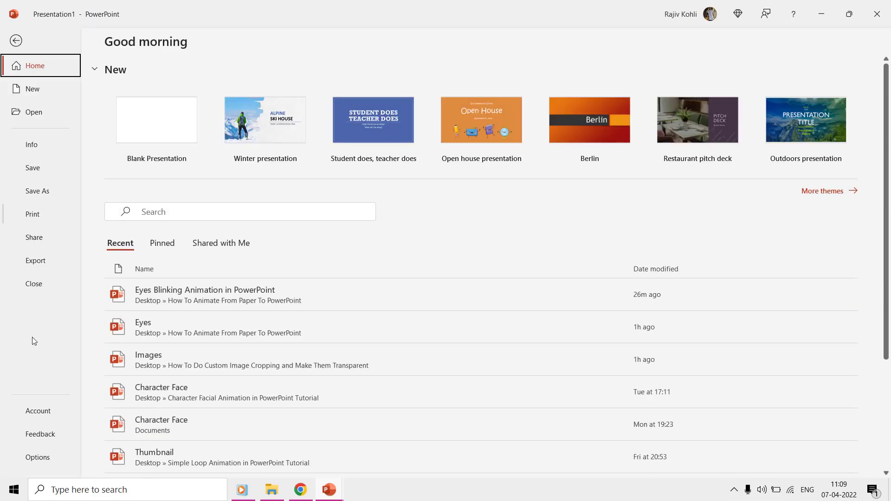
{"action": "left_click", "coordinate": [39, 260]}
{"action": "left_click", "coordinate": [196, 144]}
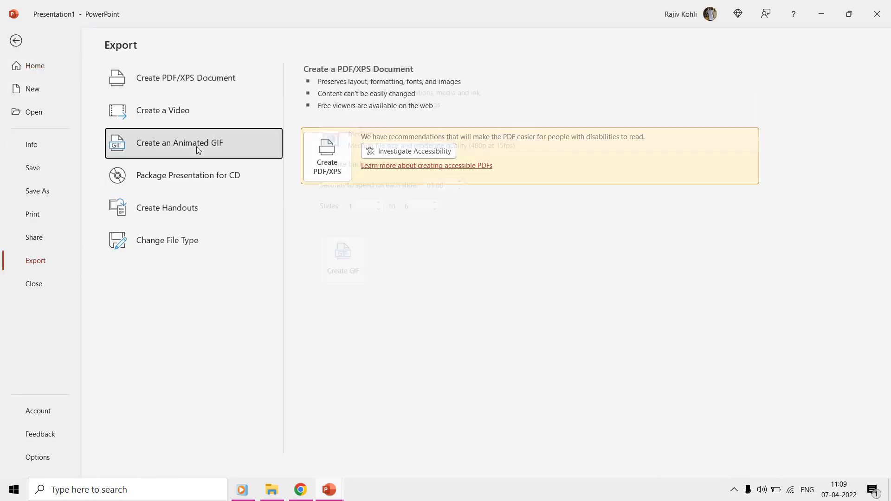
{"action": "left_click", "coordinate": [330, 269]}
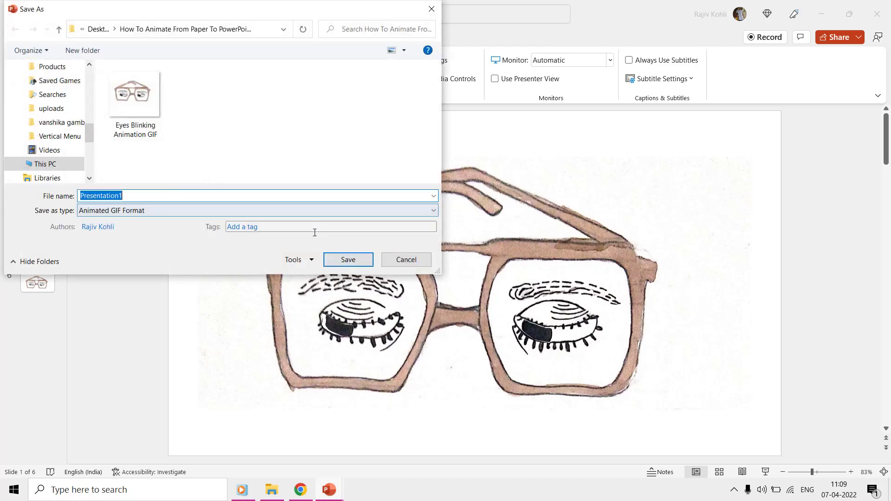
{"action": "left_click", "coordinate": [347, 260]}
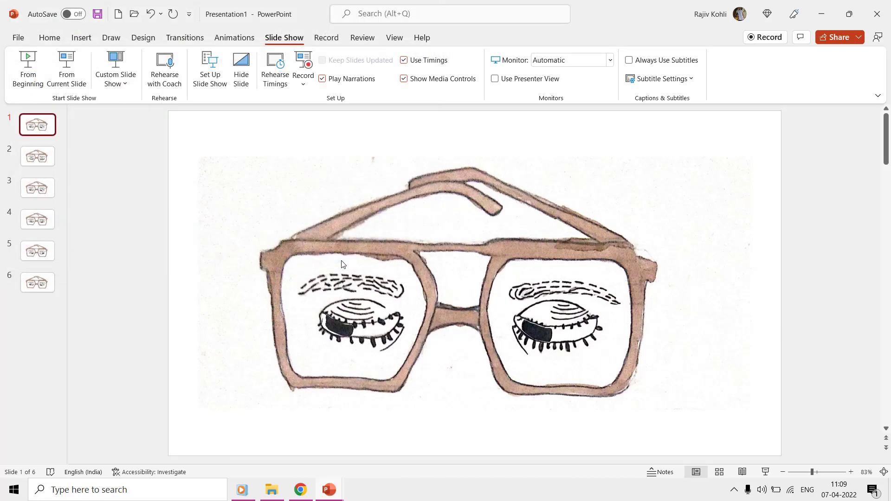
Step: Open Presentation1.gif from the project folder to preview the blink
{"action": "left_click", "coordinate": [271, 489]}
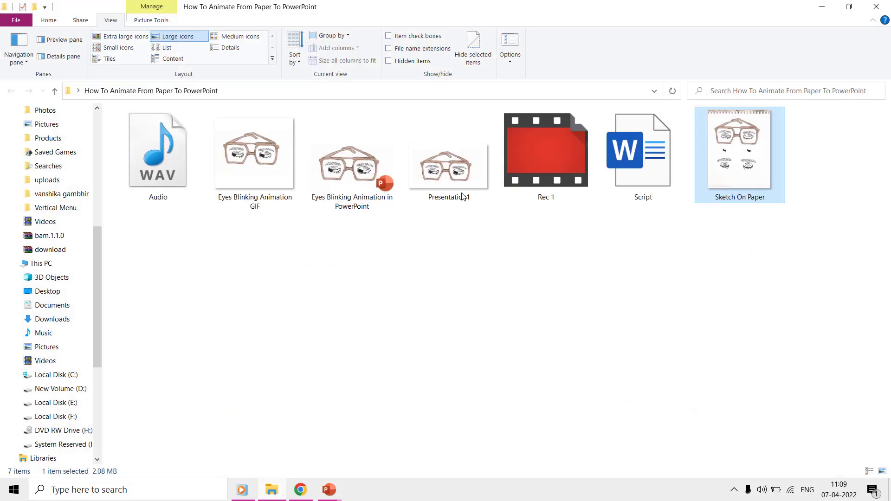
{"action": "left_click", "coordinate": [461, 180]}
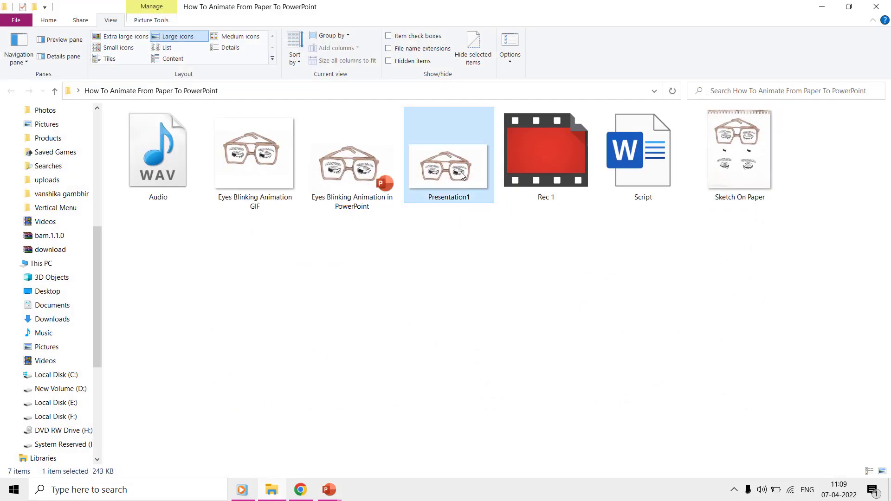
{"action": "double_click", "coordinate": [461, 194]}
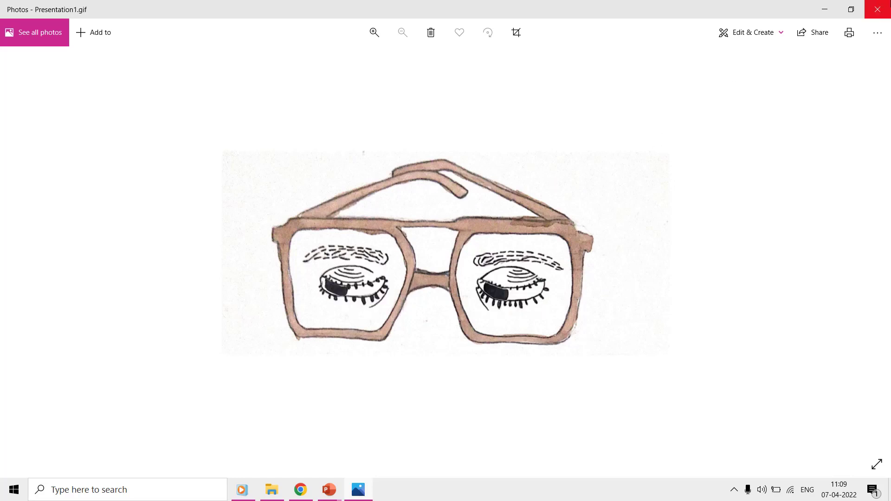
Step: Close the Presentation1.gif preview and open Eyes Blinking Animation GIF in Photos
{"action": "left_click", "coordinate": [878, 10]}
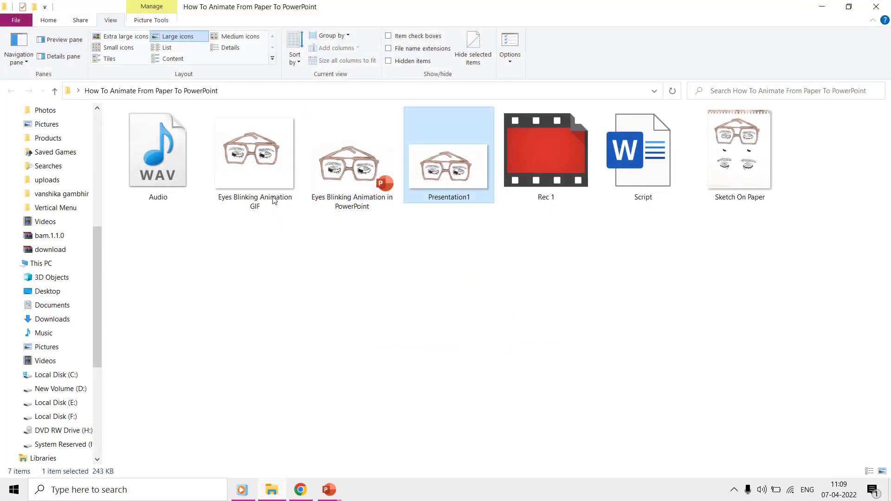
{"action": "double_click", "coordinate": [260, 184]}
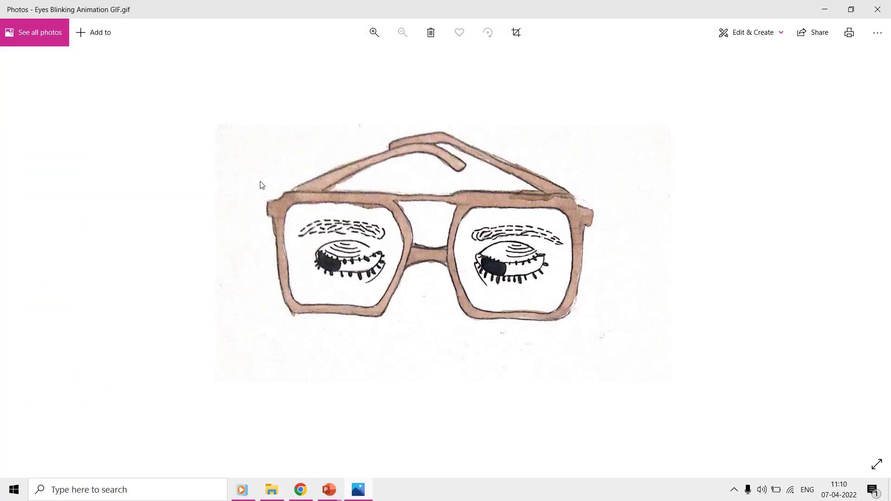